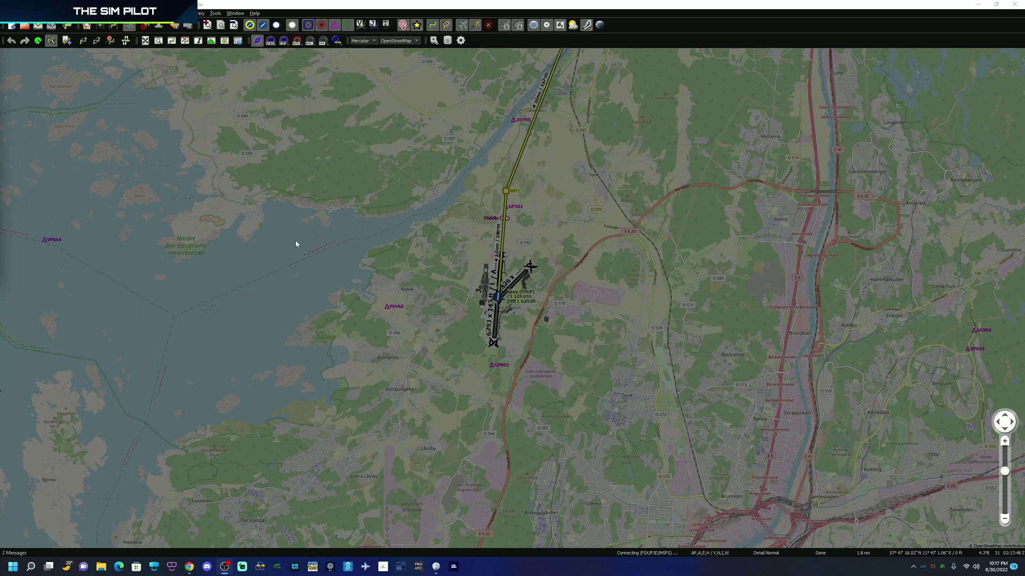
# Show ESGP information, open the Search dock and browse its procedure and userpoint categories back to Airports.
pyautogui.click(280, 238)
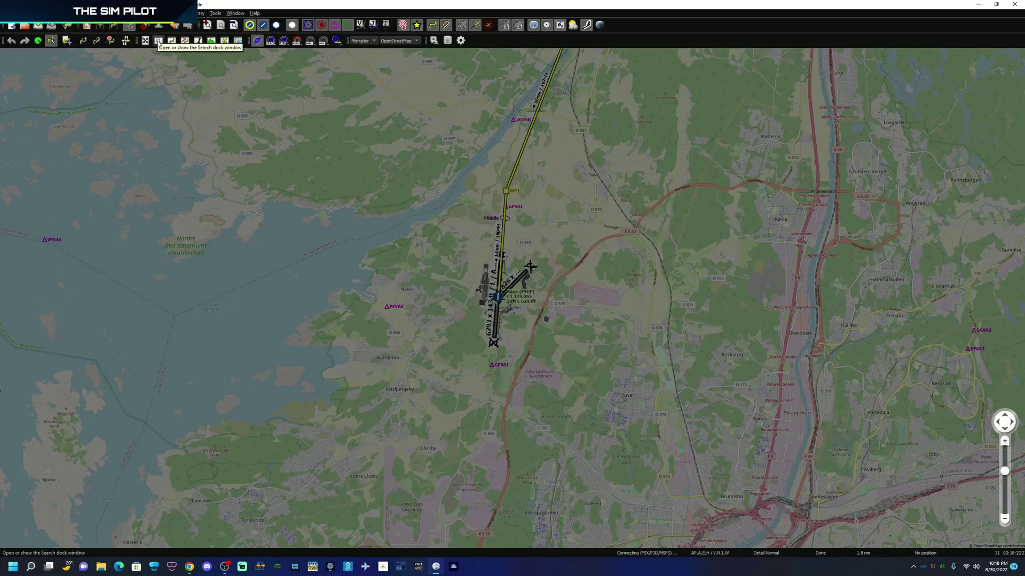
pyautogui.click(158, 42)
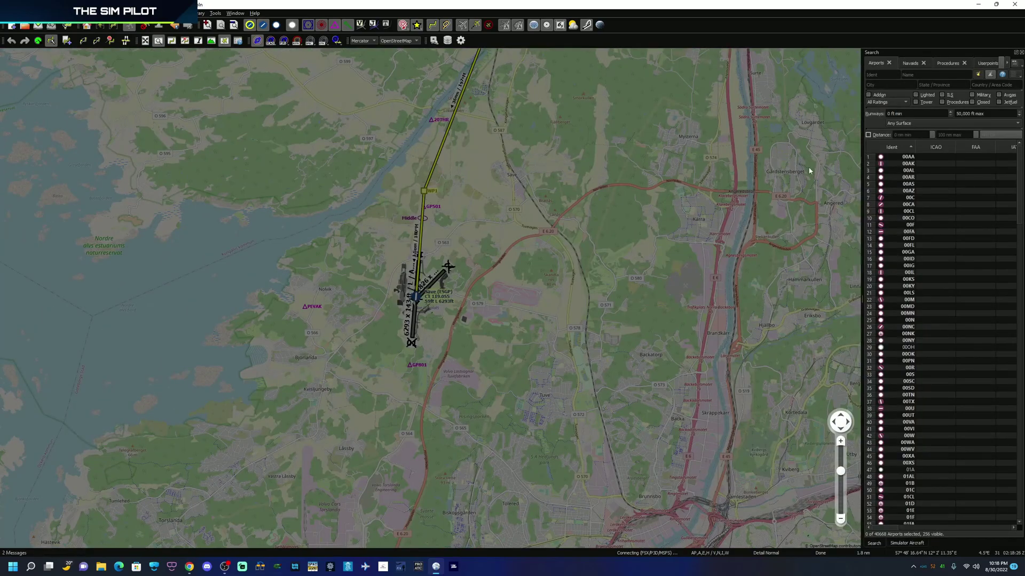
pyautogui.click(911, 63)
pyautogui.click(948, 63)
pyautogui.click(985, 65)
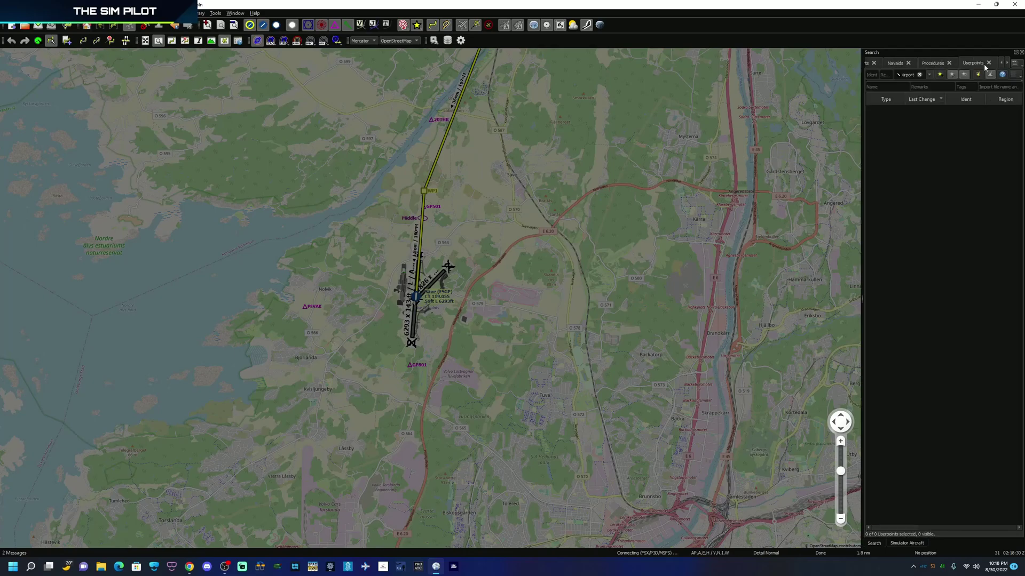
pyautogui.click(897, 64)
pyautogui.click(876, 64)
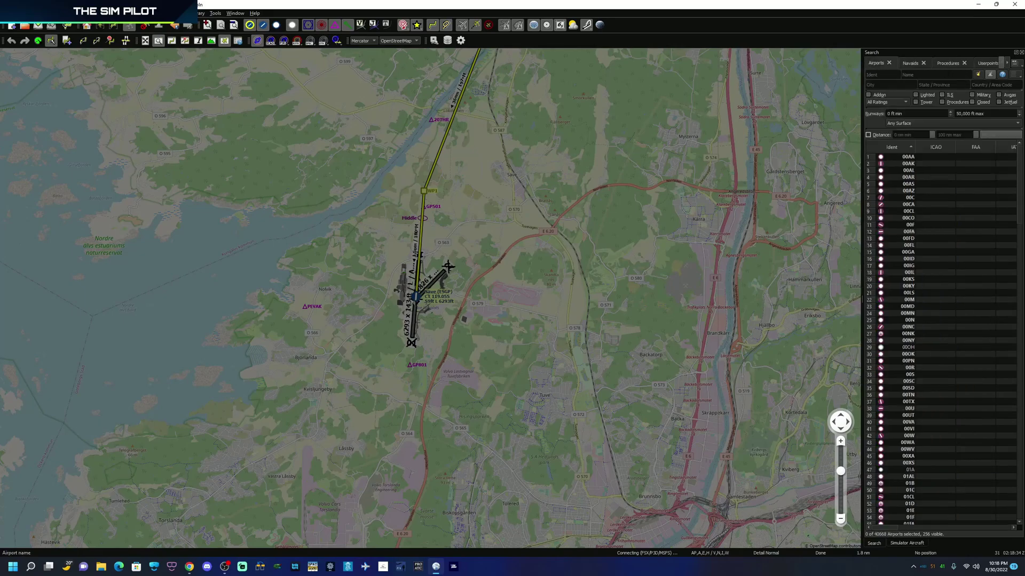
# Remove the Userpoints search tab via the tab menu and scroll the tab bar back to the start.
pyautogui.click(1015, 63)
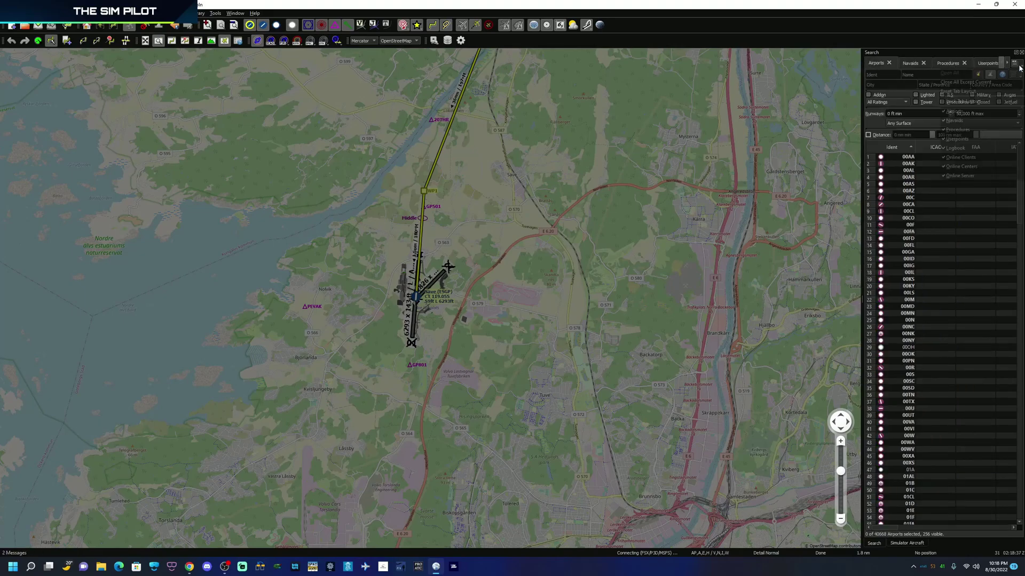
pyautogui.click(956, 139)
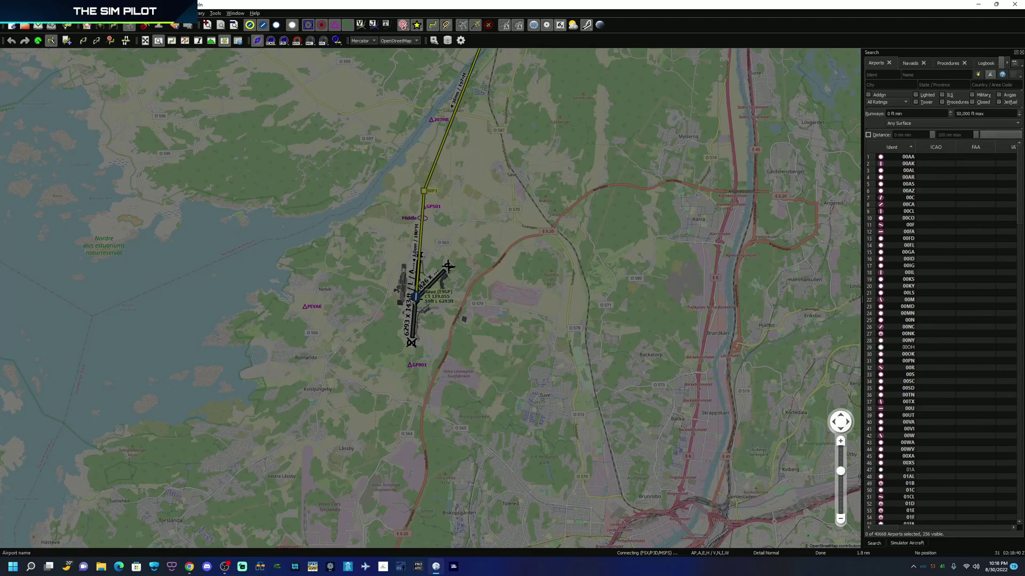
pyautogui.click(1006, 63)
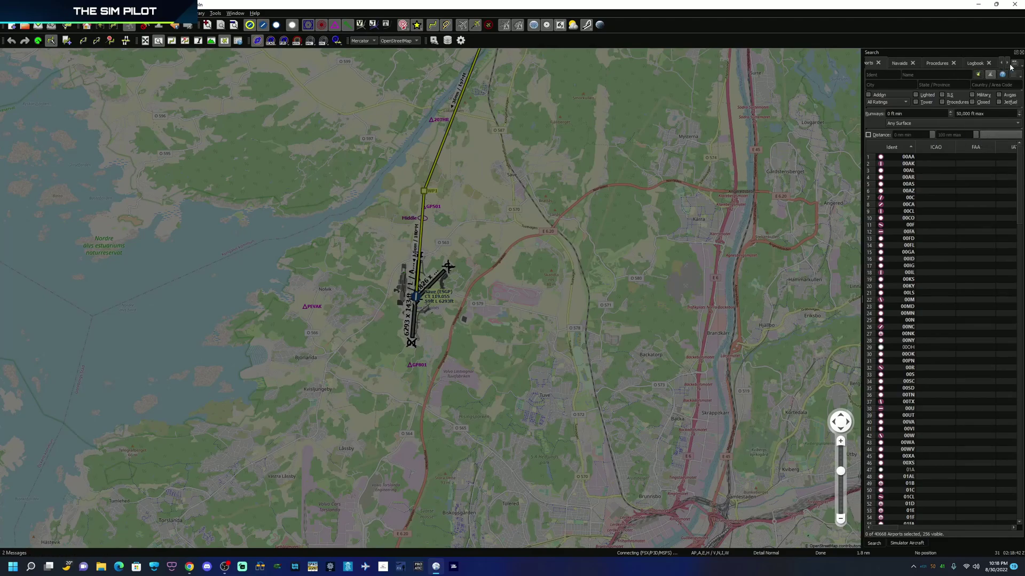
pyautogui.click(1011, 63)
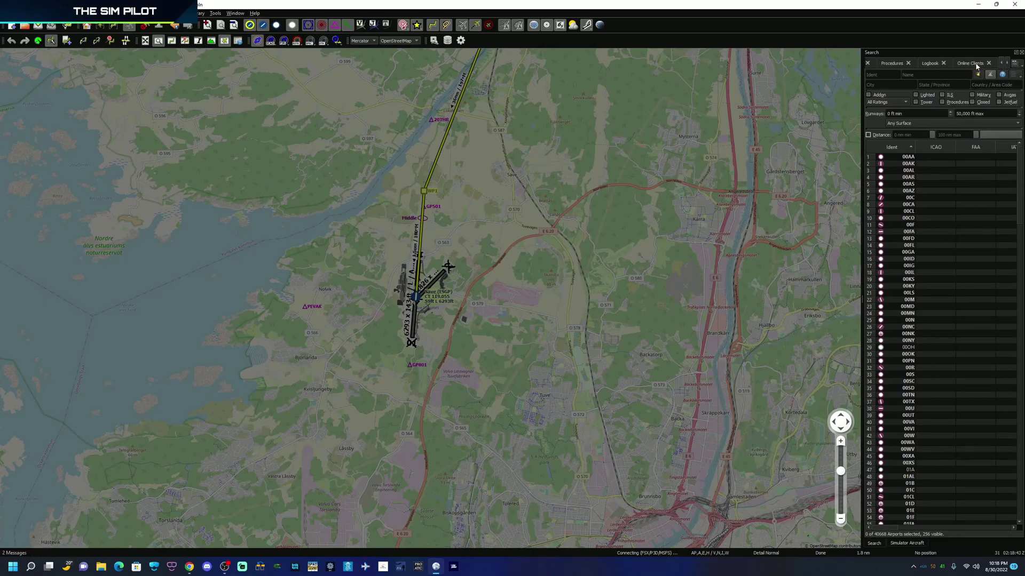
pyautogui.click(1014, 63)
pyautogui.click(989, 157)
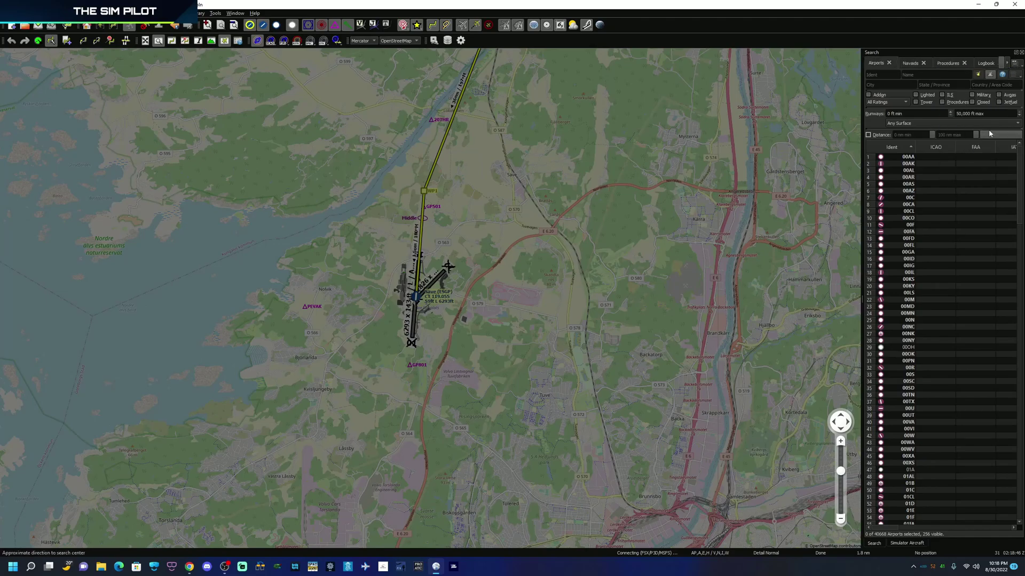
pyautogui.click(1013, 74)
pyautogui.click(982, 154)
pyautogui.click(1014, 69)
pyautogui.click(983, 168)
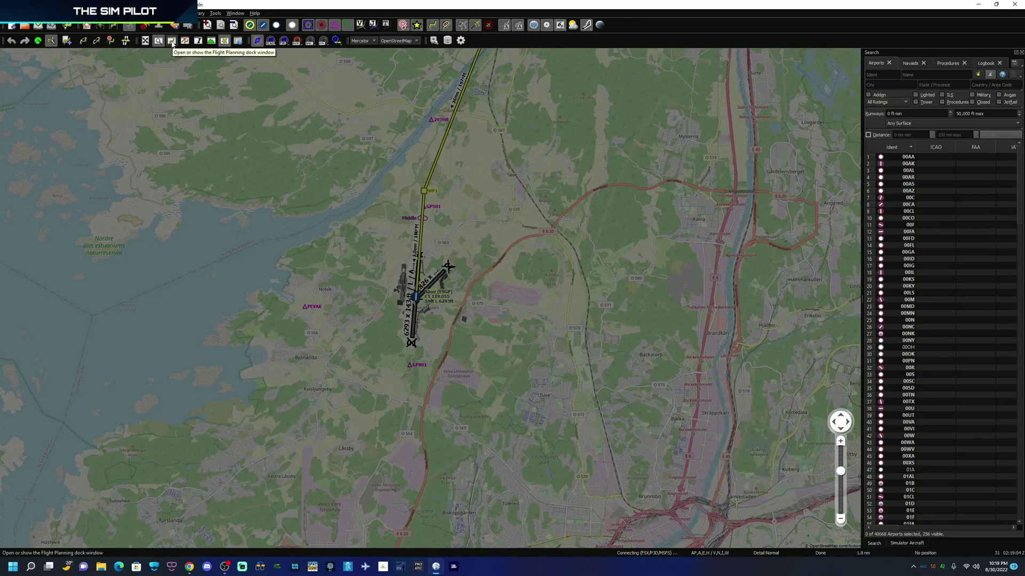
# Open the Flight Planning dock, view the route table and select the destination ESGP.
pyautogui.click(171, 43)
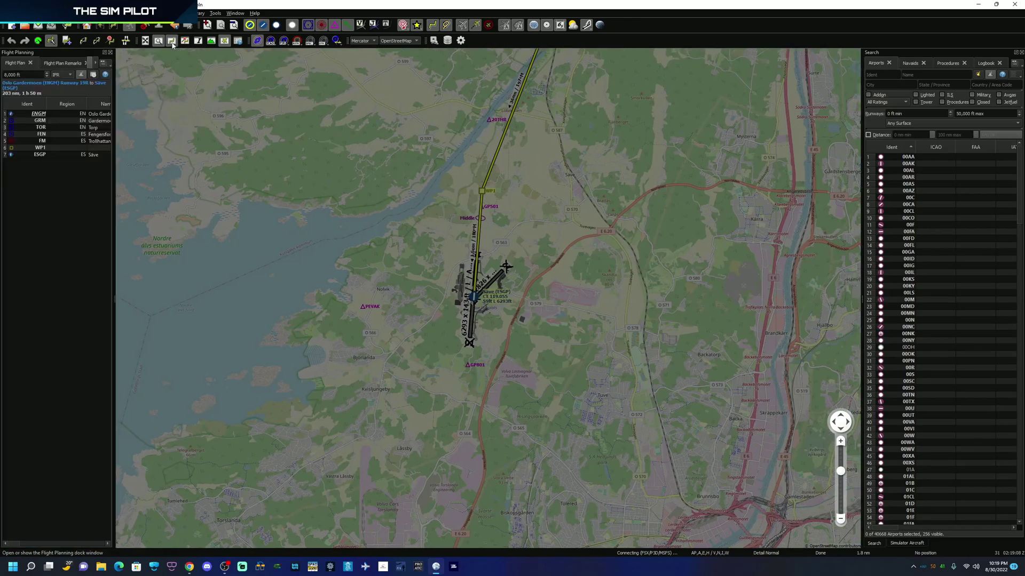
pyautogui.click(54, 62)
pyautogui.click(12, 64)
pyautogui.moveTo(408, 178); pyautogui.dragTo(409, 278)
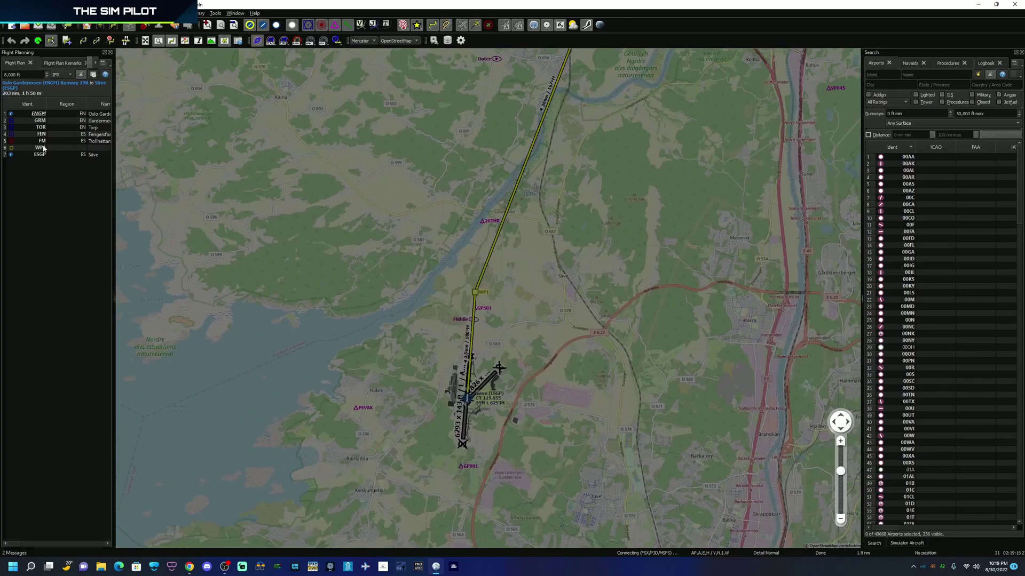
pyautogui.click(46, 114)
pyautogui.click(47, 154)
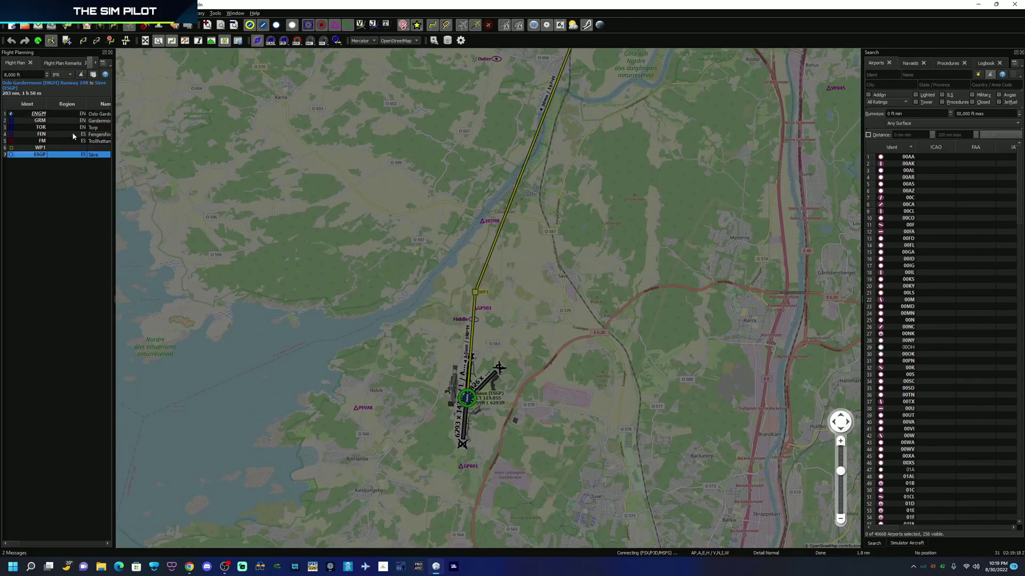
# Browse the Remarks, Fuel Report and Current Performance pages, then peek at the Aircraft menu.
pyautogui.click(107, 65)
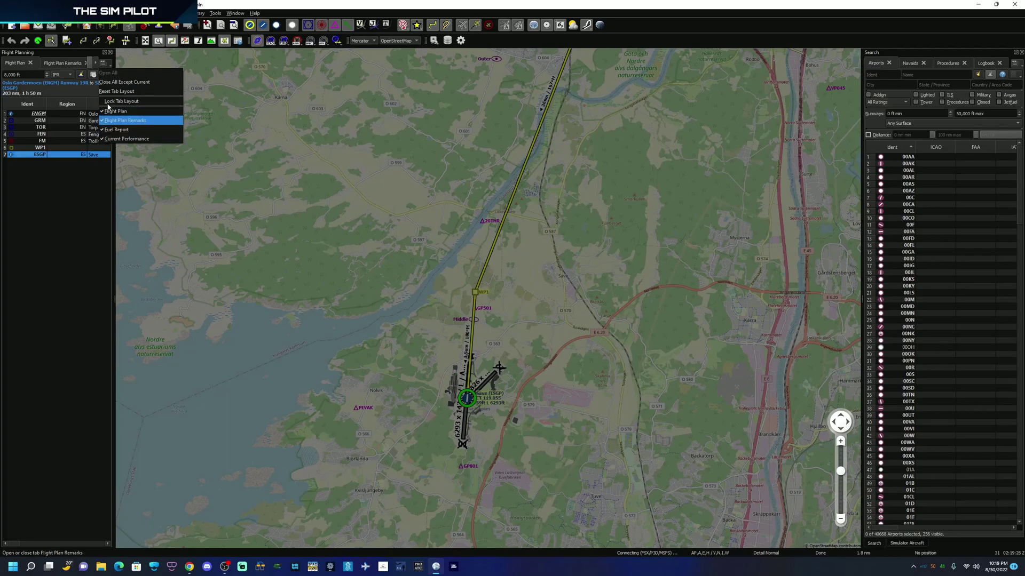
pyautogui.click(70, 66)
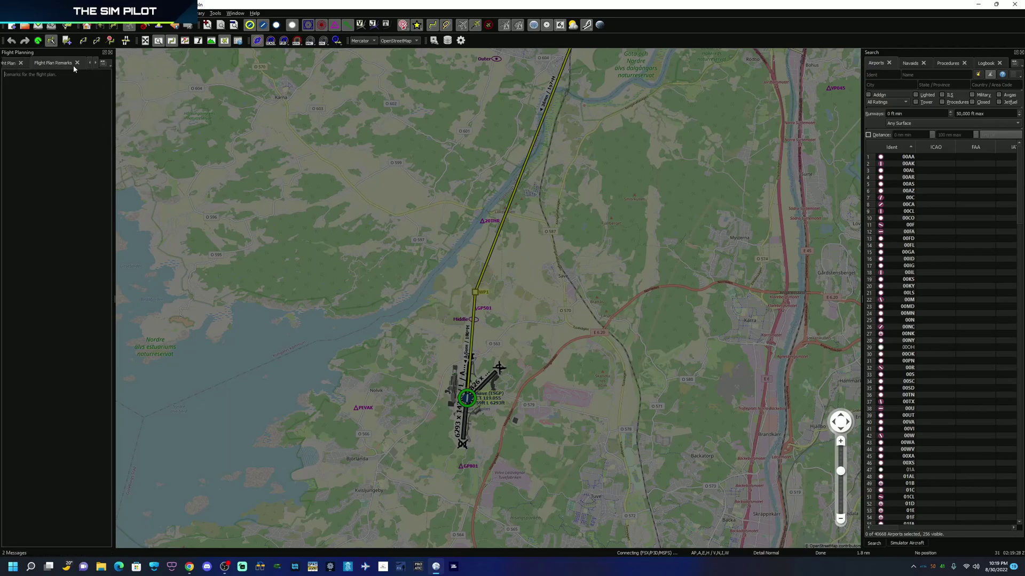
pyautogui.click(97, 62)
pyautogui.click(89, 62)
pyautogui.click(36, 63)
pyautogui.click(69, 63)
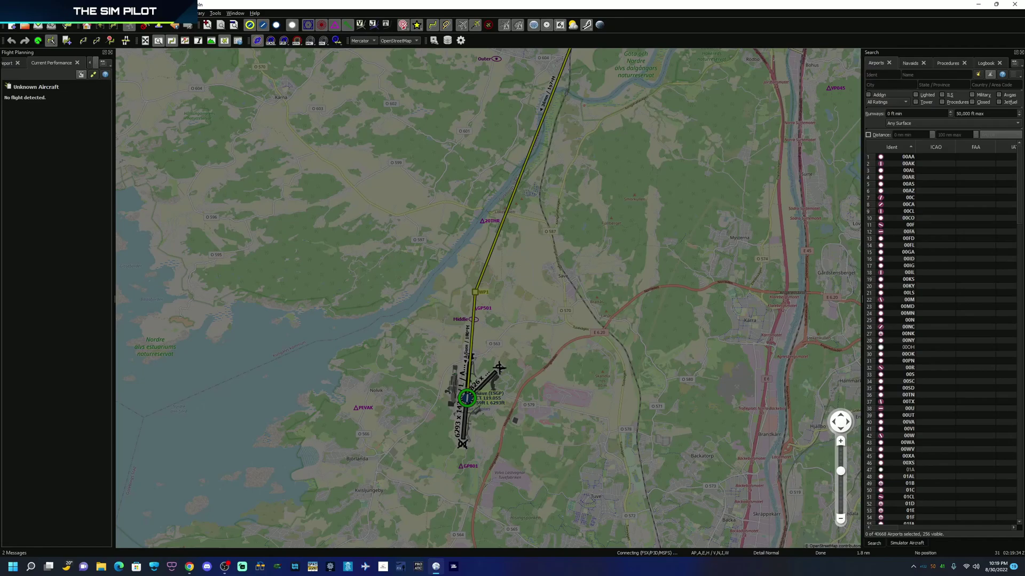
pyautogui.click(165, 12)
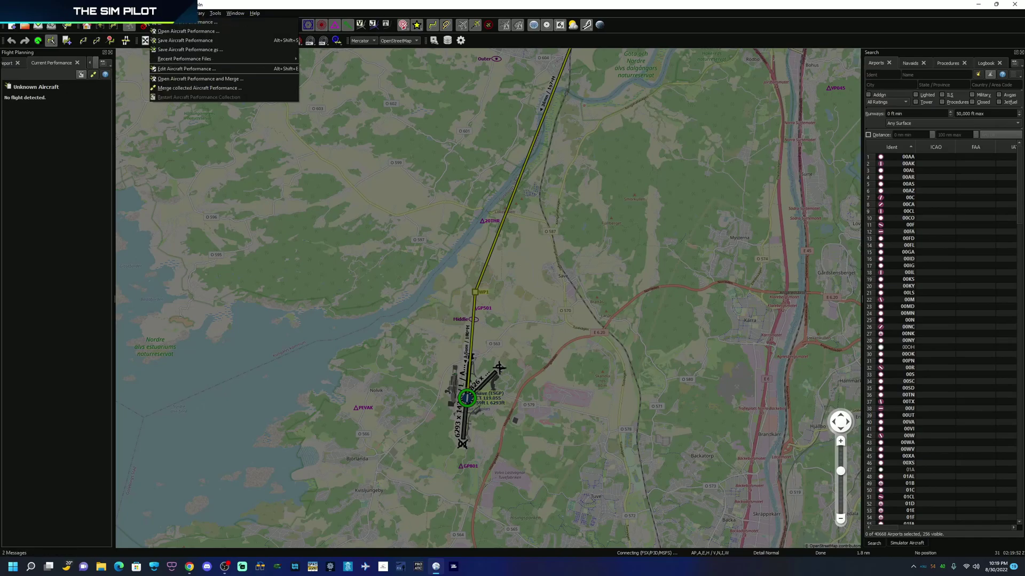
pyautogui.click(212, 23)
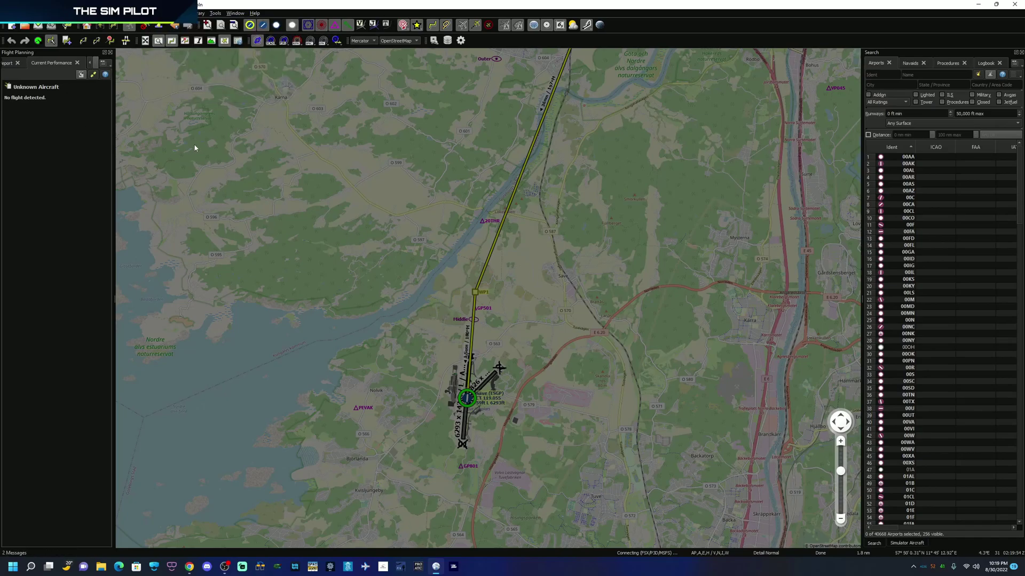
# Open the Information dock, return to the Flight Plan route and centre the map on ENGM Oslo Gardermoen.
pyautogui.click(198, 42)
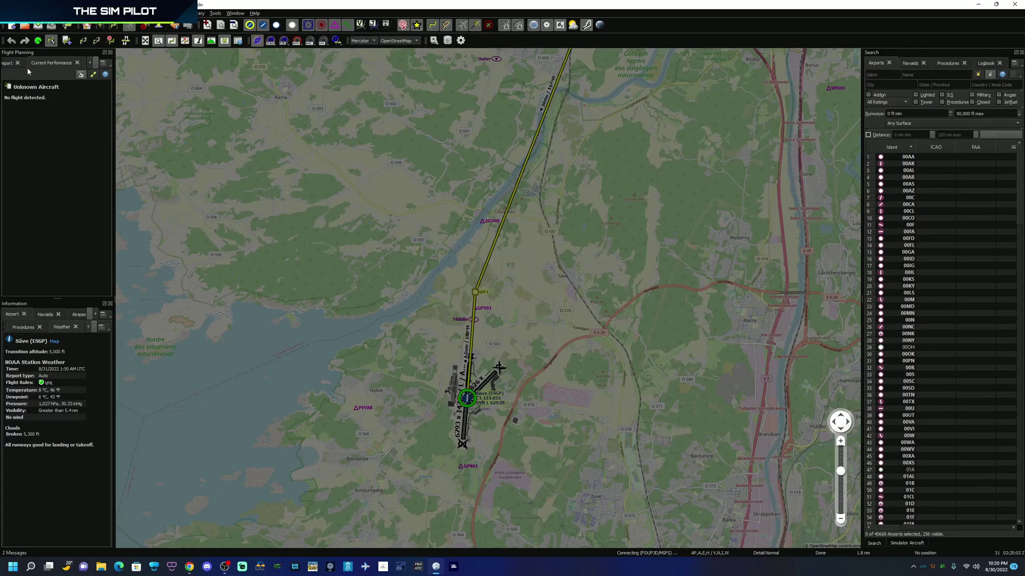
pyautogui.click(90, 63)
pyautogui.click(24, 64)
pyautogui.click(45, 116)
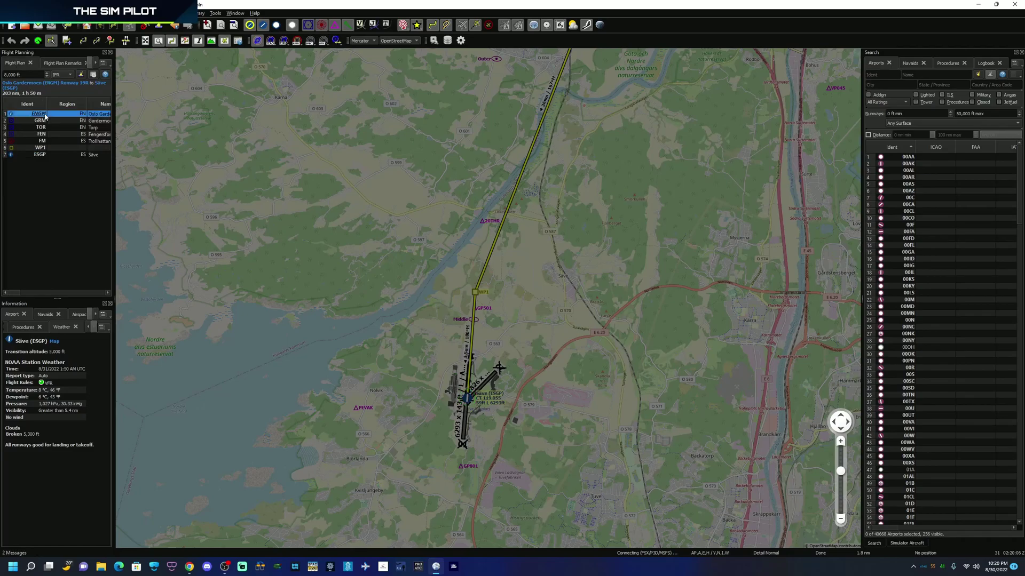
pyautogui.doubleClick(45, 116)
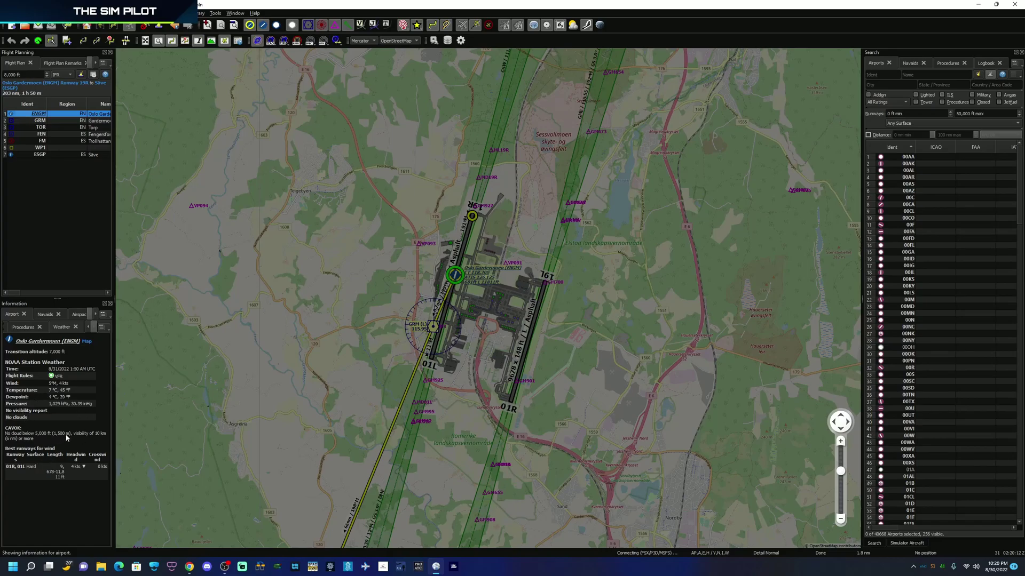
# Browse the Navaid and Airspace information pages, then close the Userpoints and Airspaces tabs via the tab menu.
pyautogui.click(46, 314)
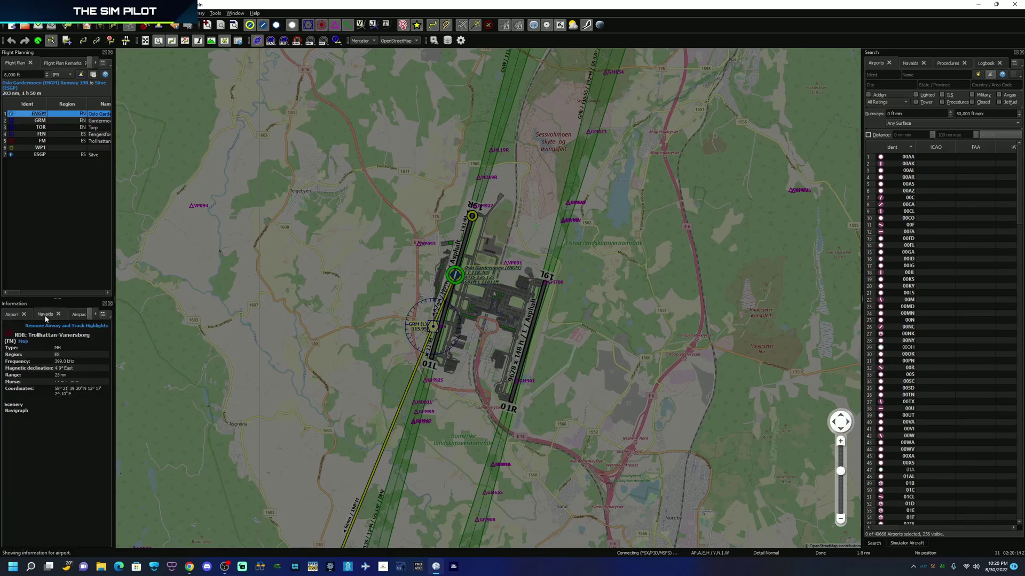
pyautogui.click(79, 315)
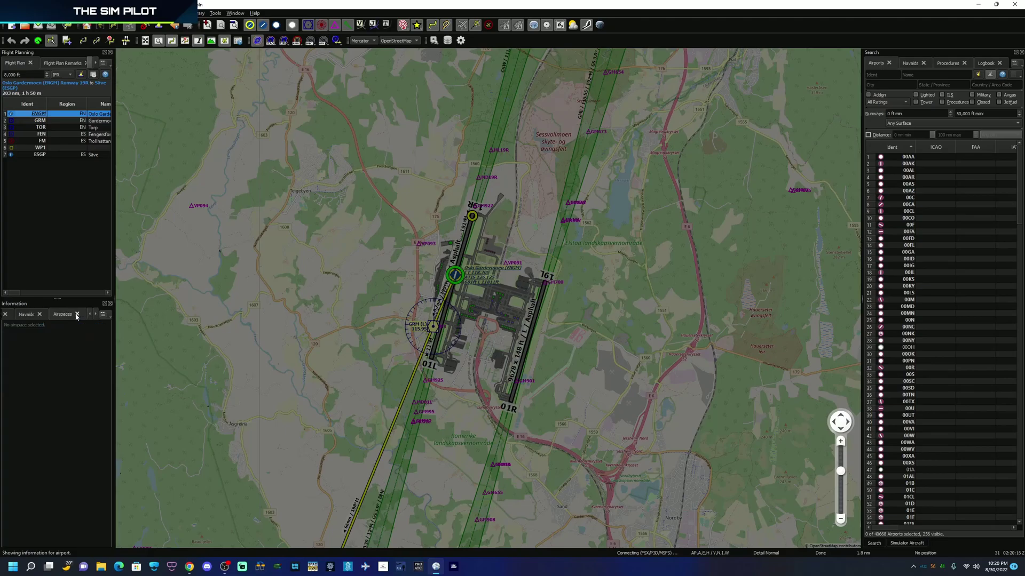
pyautogui.click(96, 314)
pyautogui.click(105, 319)
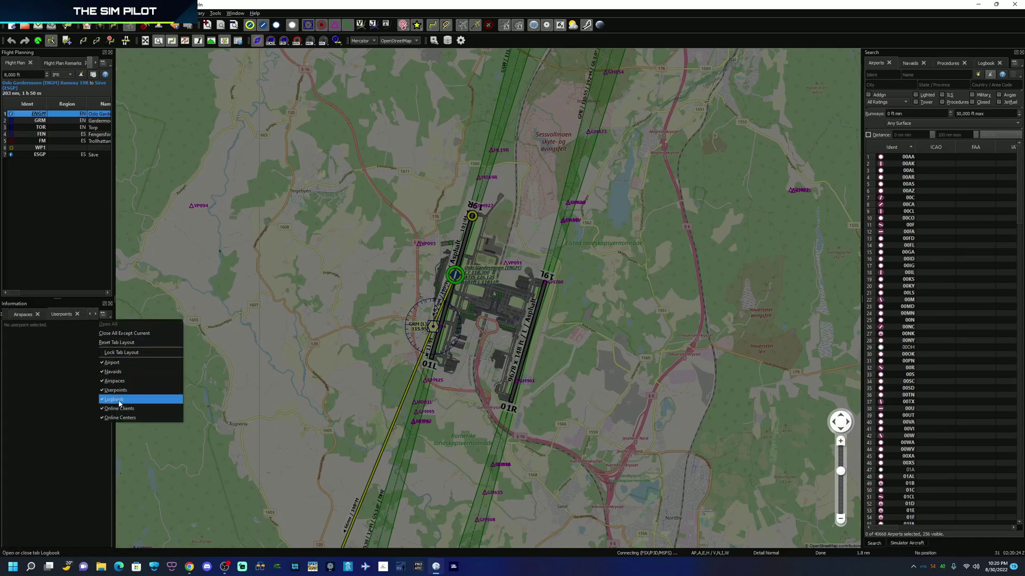
pyautogui.click(122, 414)
pyautogui.click(105, 320)
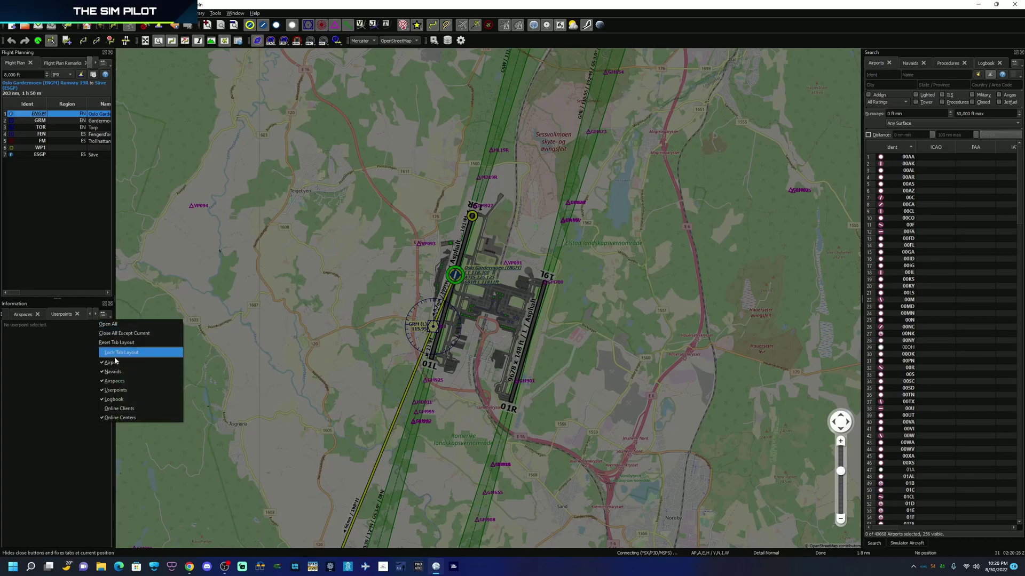
pyautogui.click(120, 416)
pyautogui.click(105, 320)
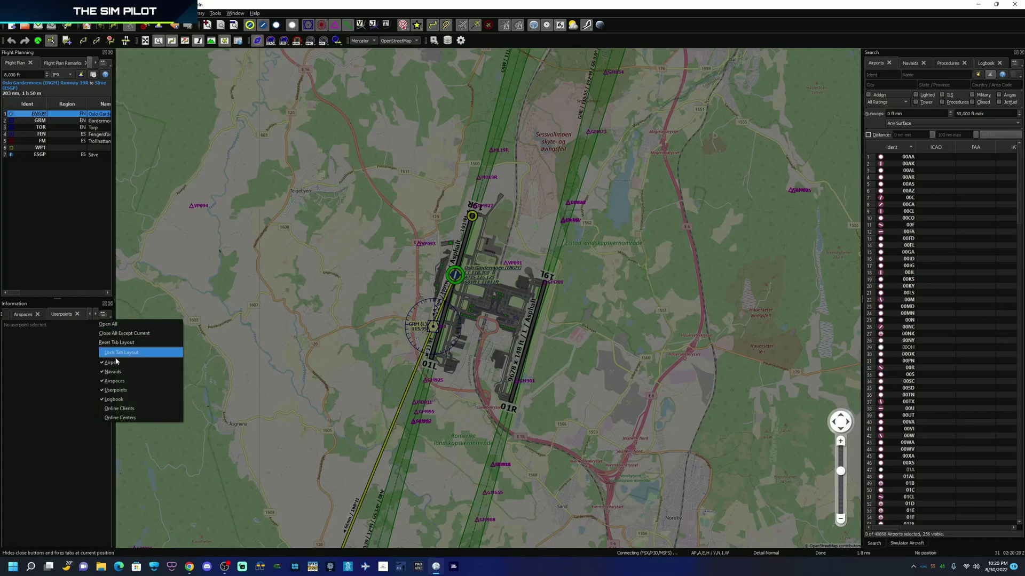
pyautogui.click(116, 390)
pyautogui.click(104, 316)
pyautogui.click(113, 381)
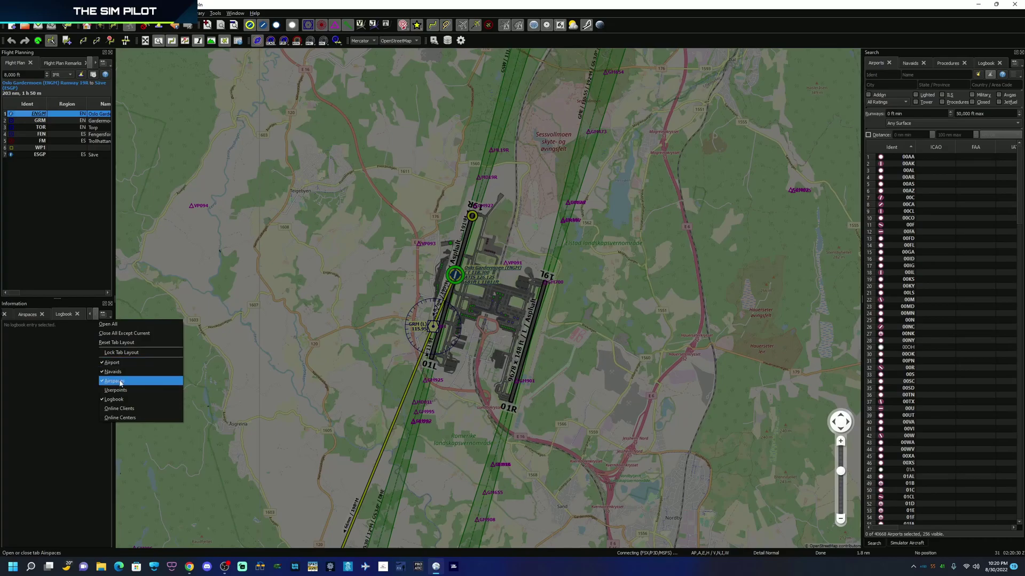
# Show airport weather, then close and reopen the Navaids information tab from the tab menu.
pyautogui.click(88, 315)
pyautogui.click(13, 316)
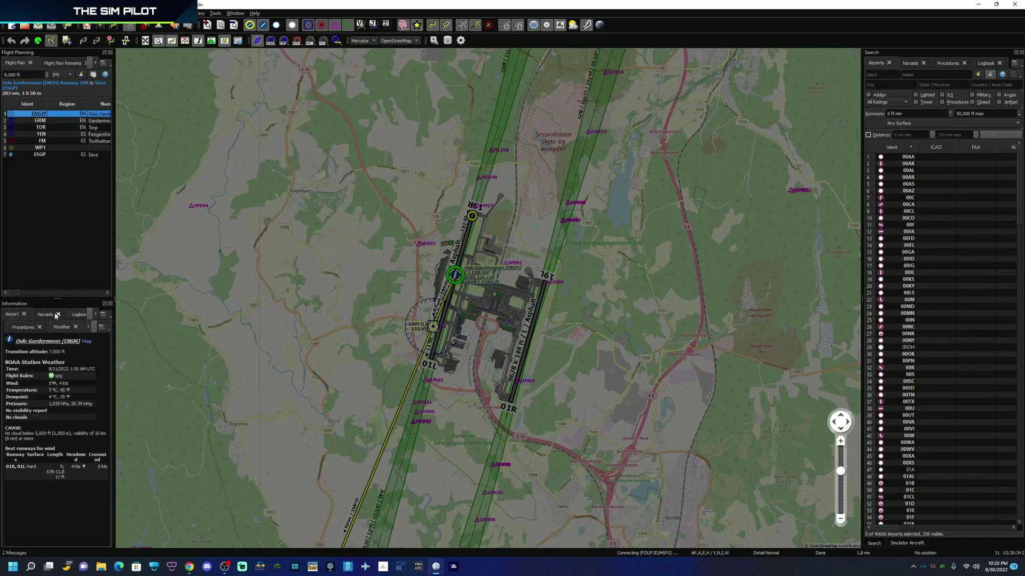
pyautogui.click(58, 314)
pyautogui.click(104, 316)
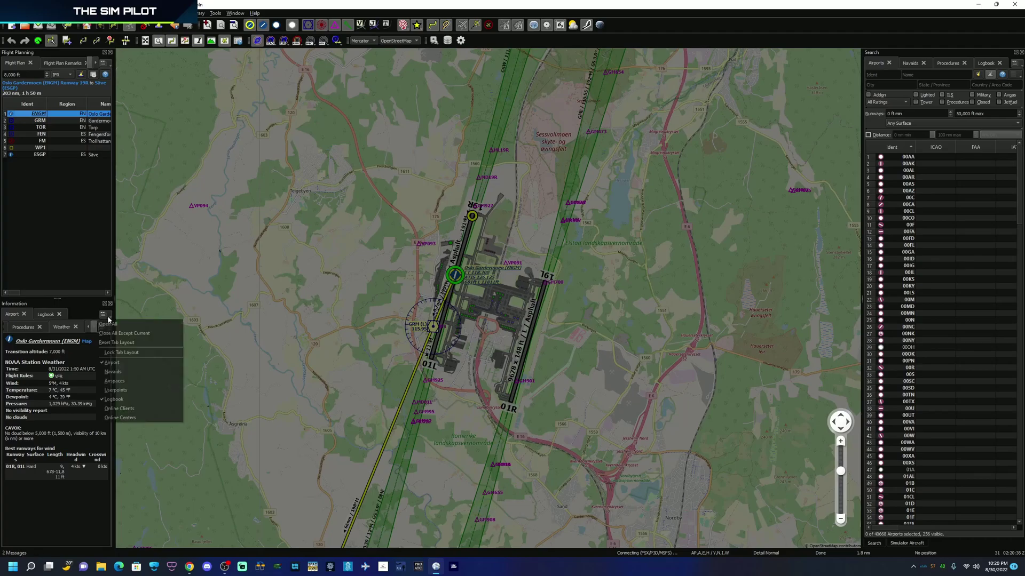
pyautogui.click(123, 375)
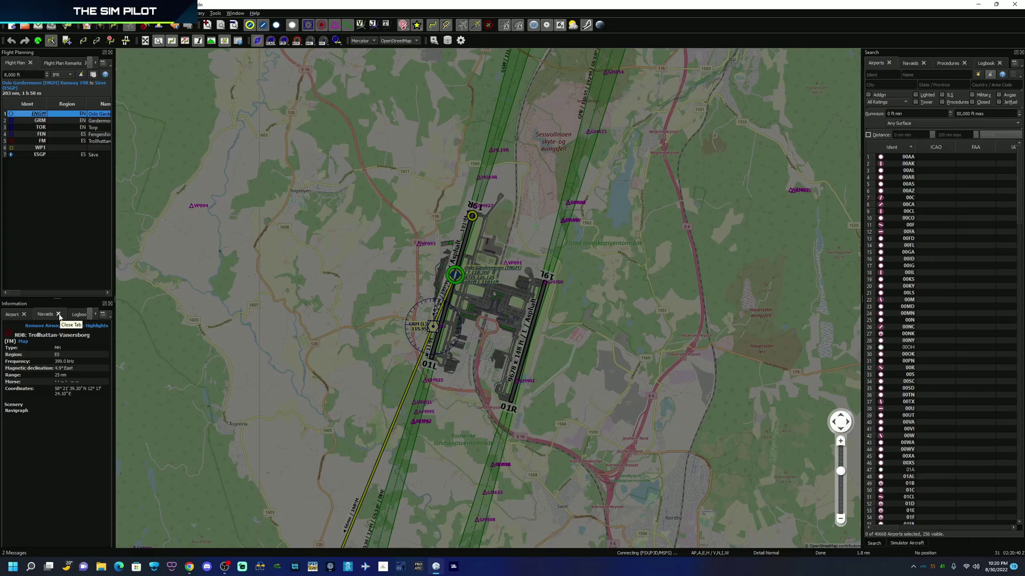
pyautogui.click(59, 315)
pyautogui.click(105, 318)
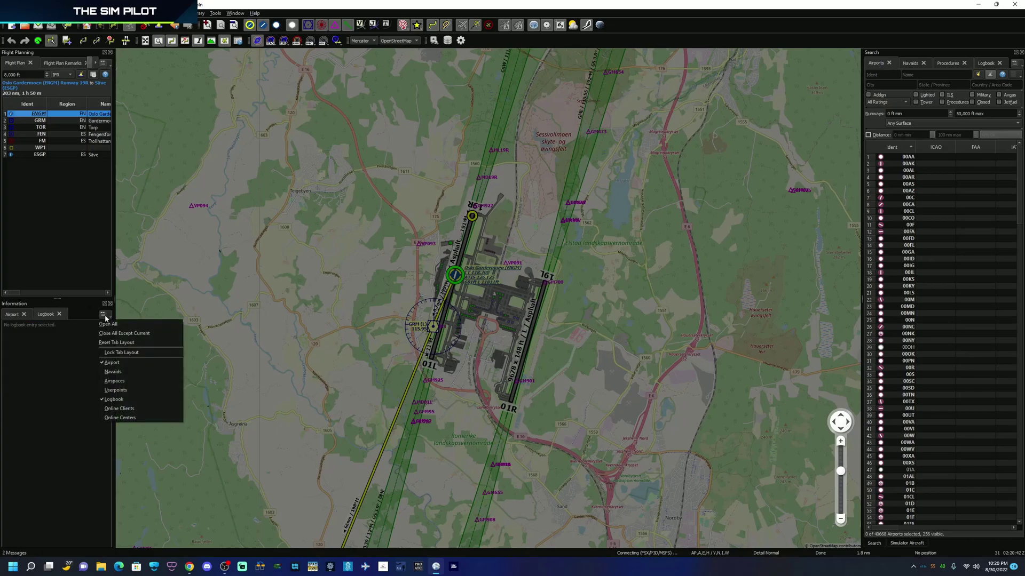
pyautogui.click(128, 372)
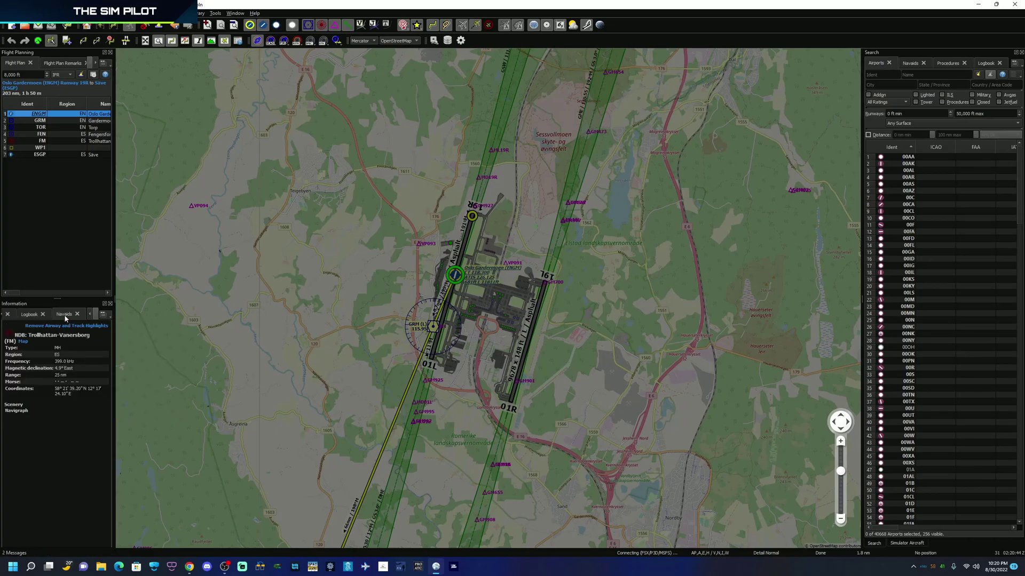
# Move the Navaids tab ahead of Logbook and return to Oslo Gardermoen's airport weather page.
pyautogui.moveTo(64, 314); pyautogui.dragTo(35, 315)
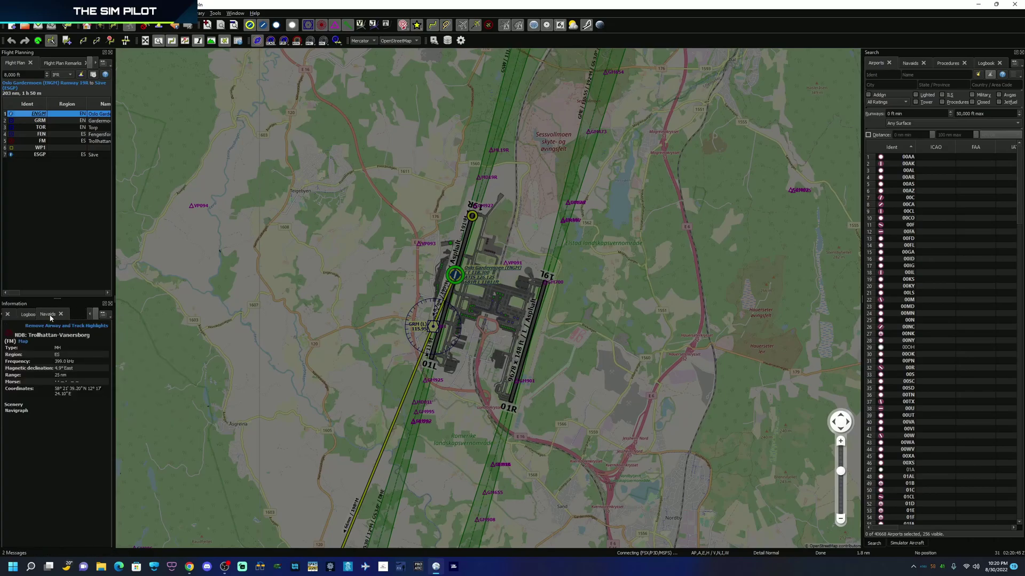
pyautogui.click(88, 315)
pyautogui.click(79, 315)
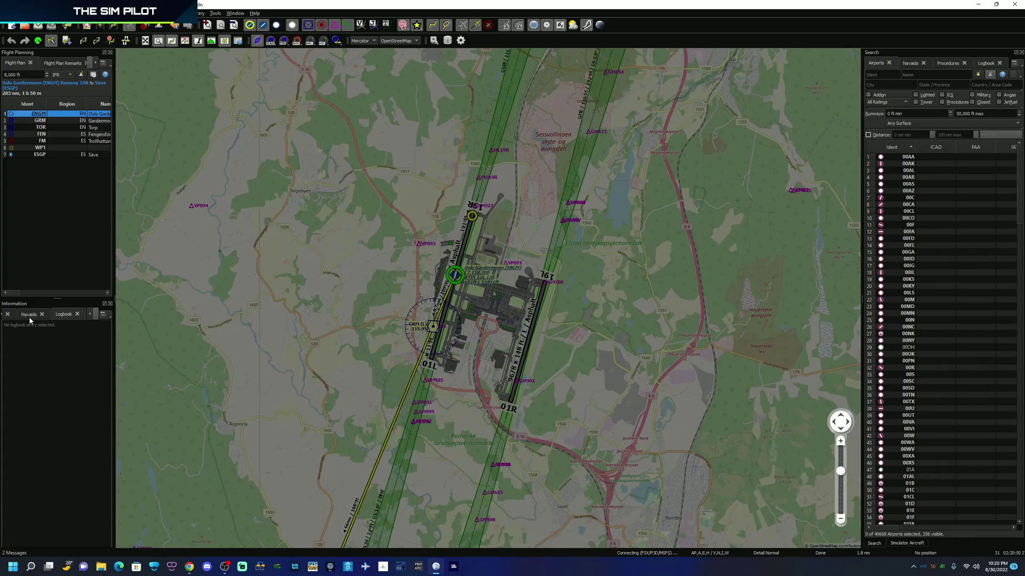
pyautogui.click(89, 314)
pyautogui.click(14, 315)
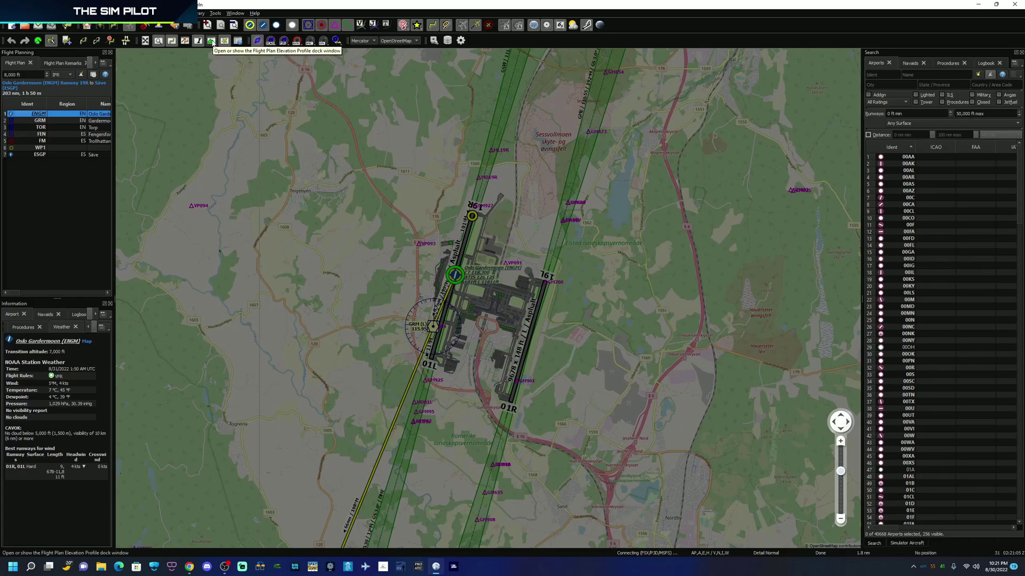
pyautogui.click(212, 42)
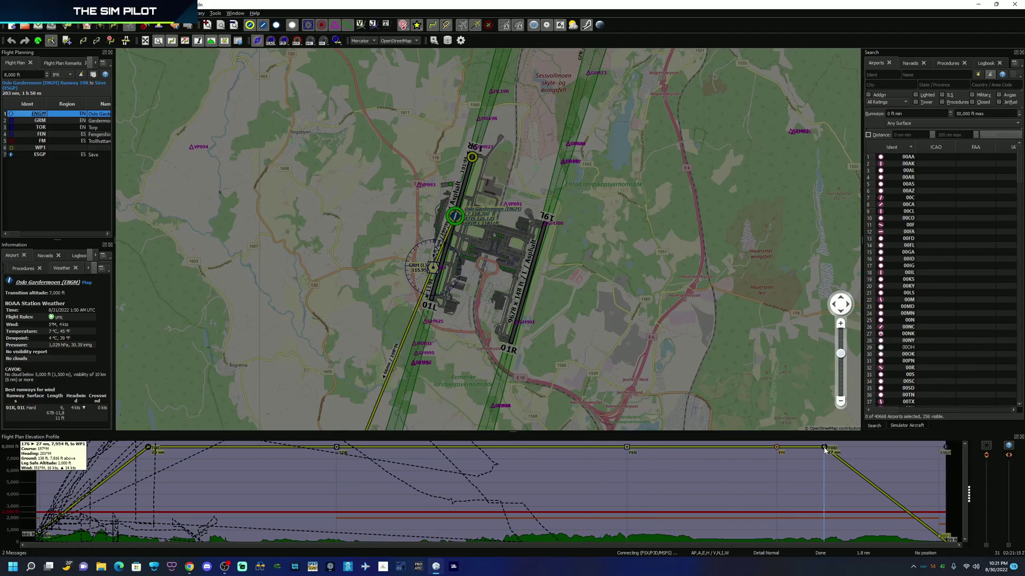
pyautogui.doubleClick(24, 74)
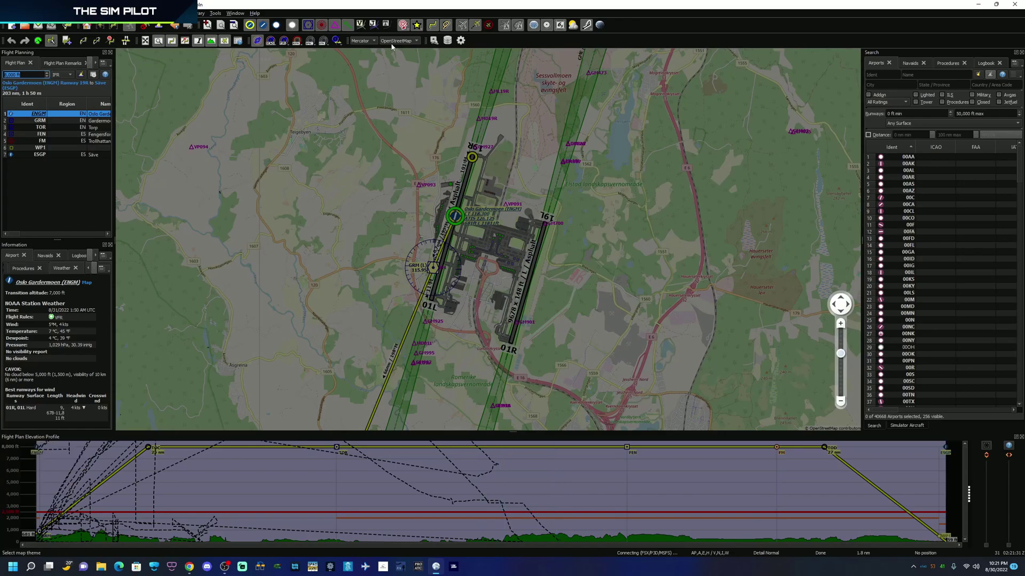
pyautogui.click(215, 44)
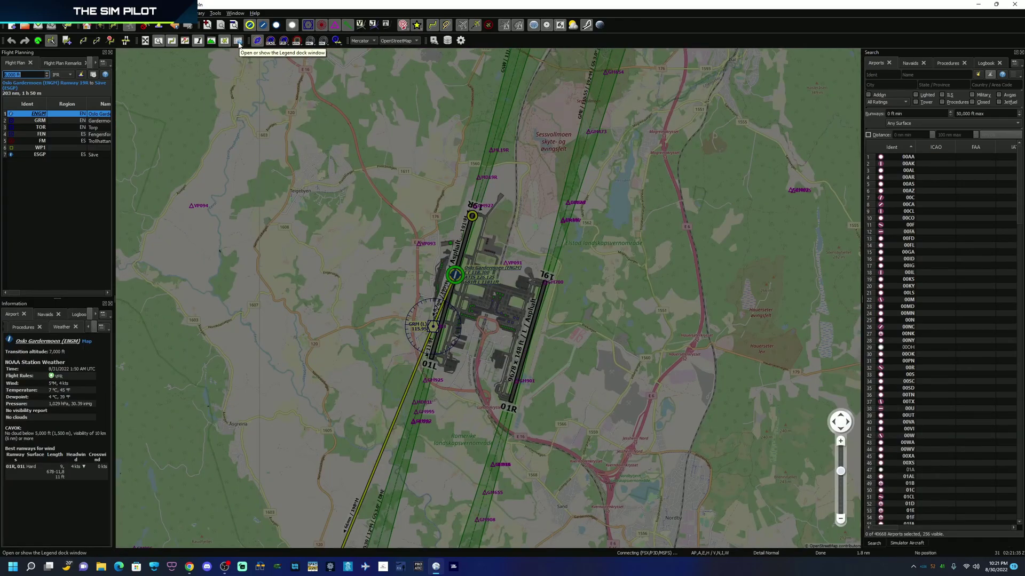
pyautogui.click(238, 42)
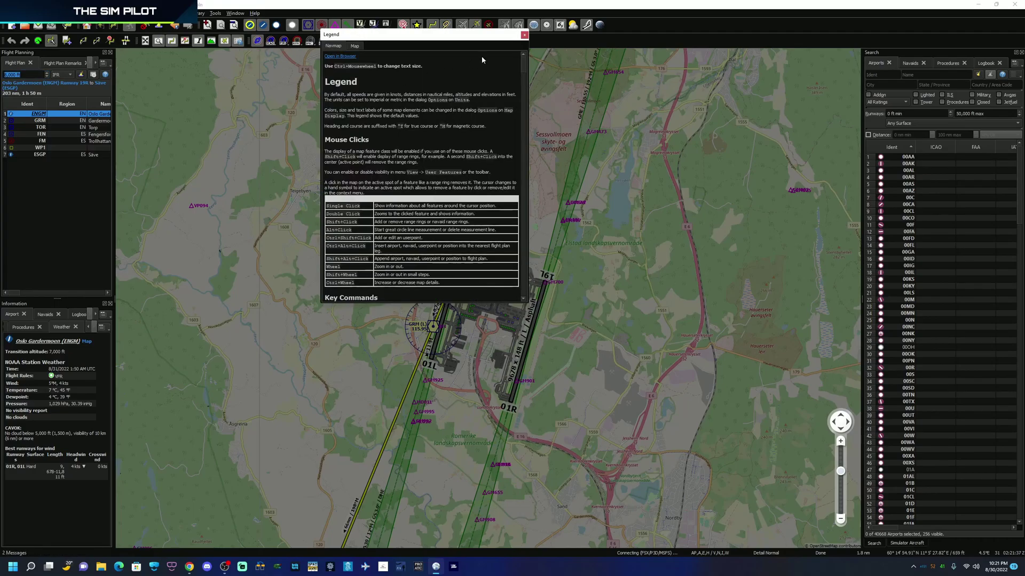
pyautogui.click(523, 36)
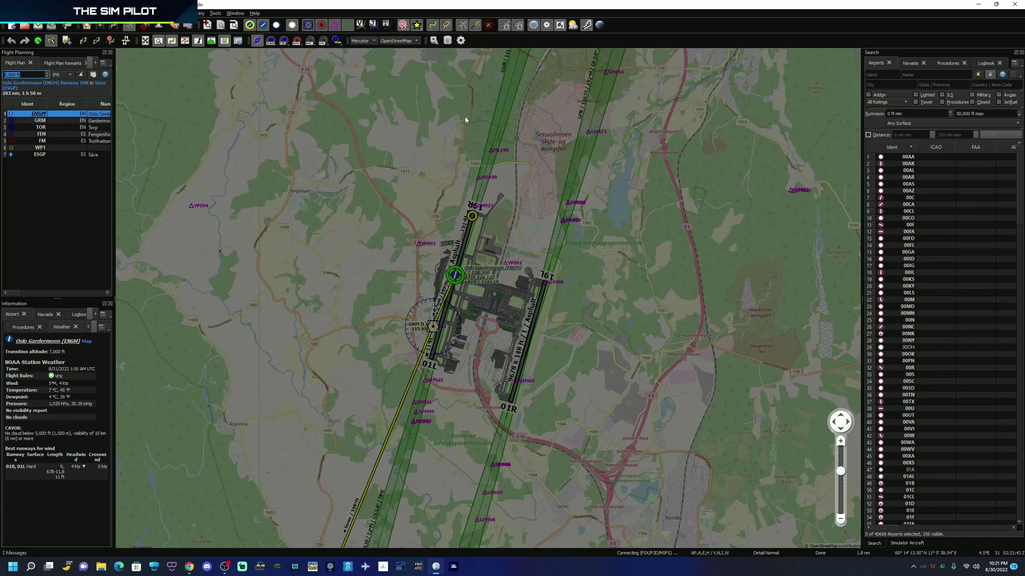
pyautogui.click(400, 41)
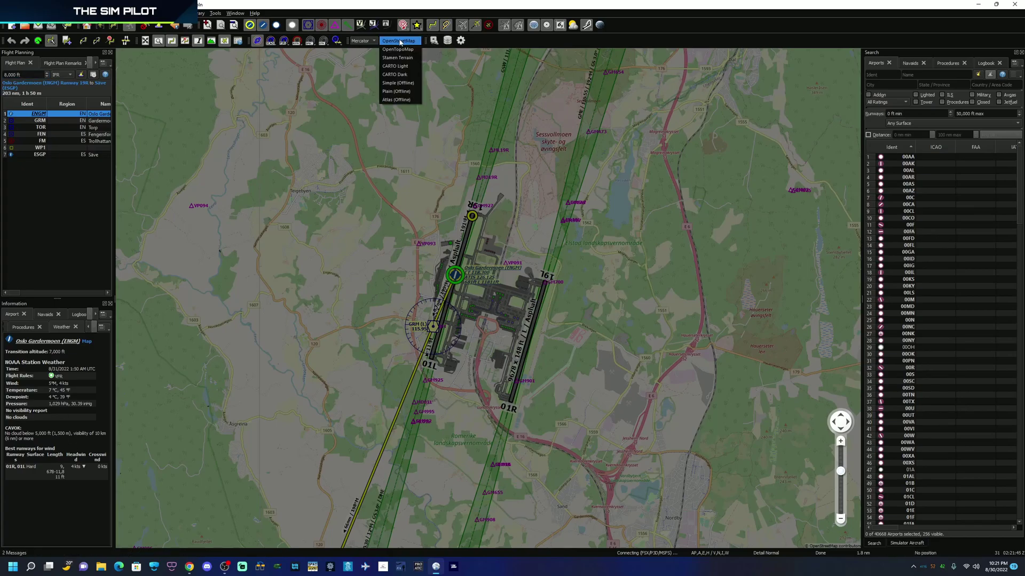
pyautogui.click(398, 49)
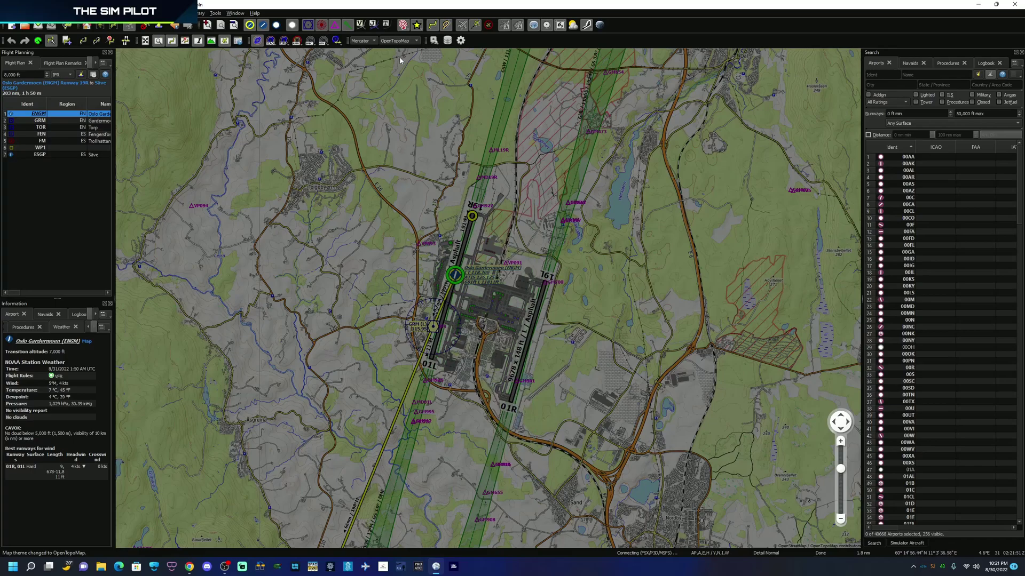
pyautogui.click(398, 40)
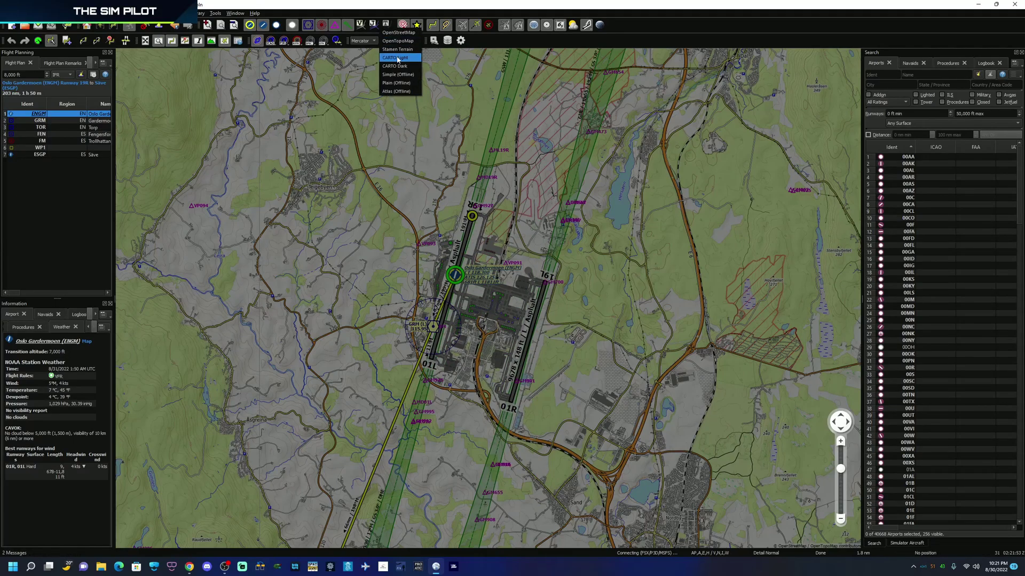
pyautogui.click(396, 58)
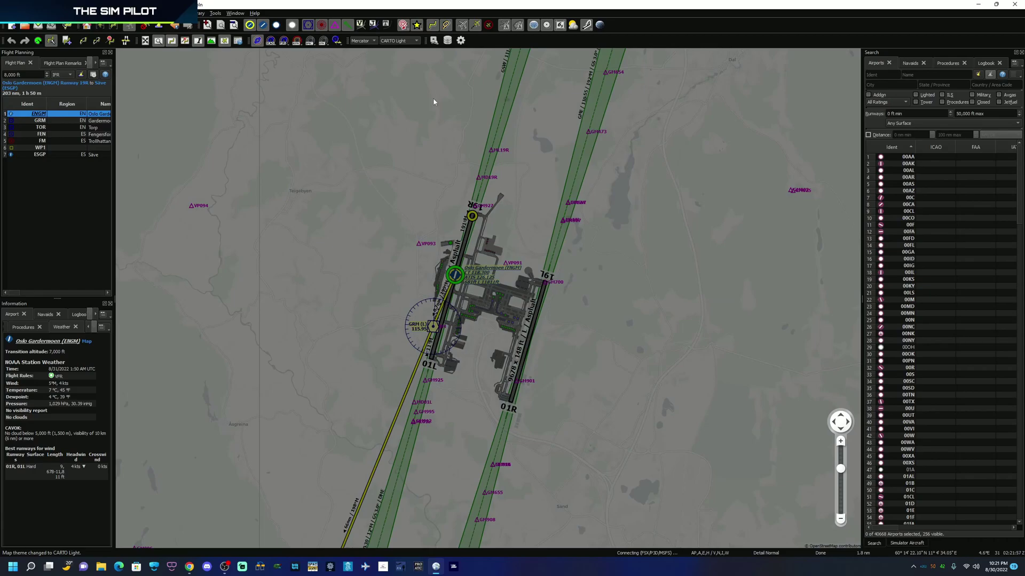
pyautogui.click(398, 40)
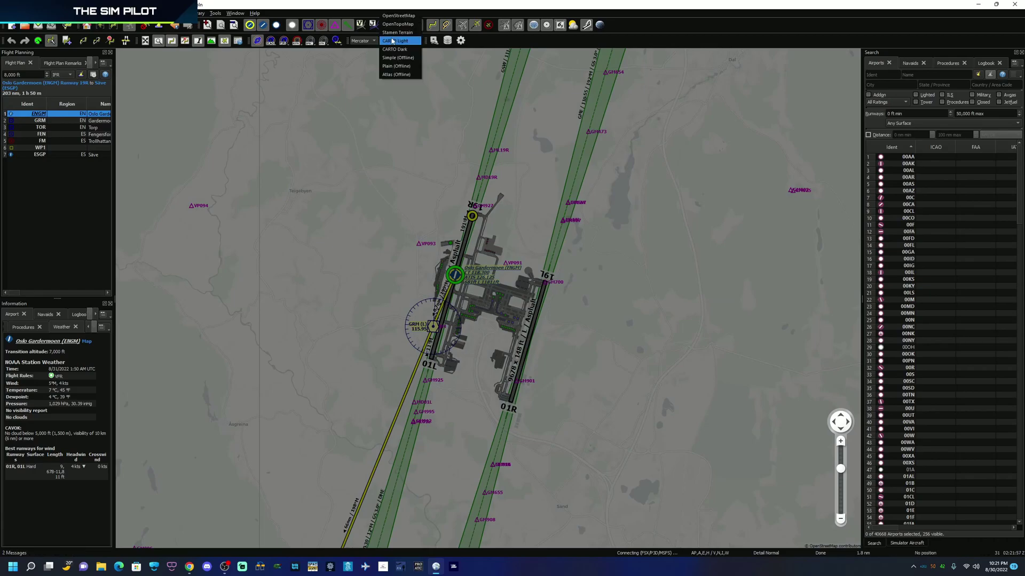
pyautogui.click(398, 15)
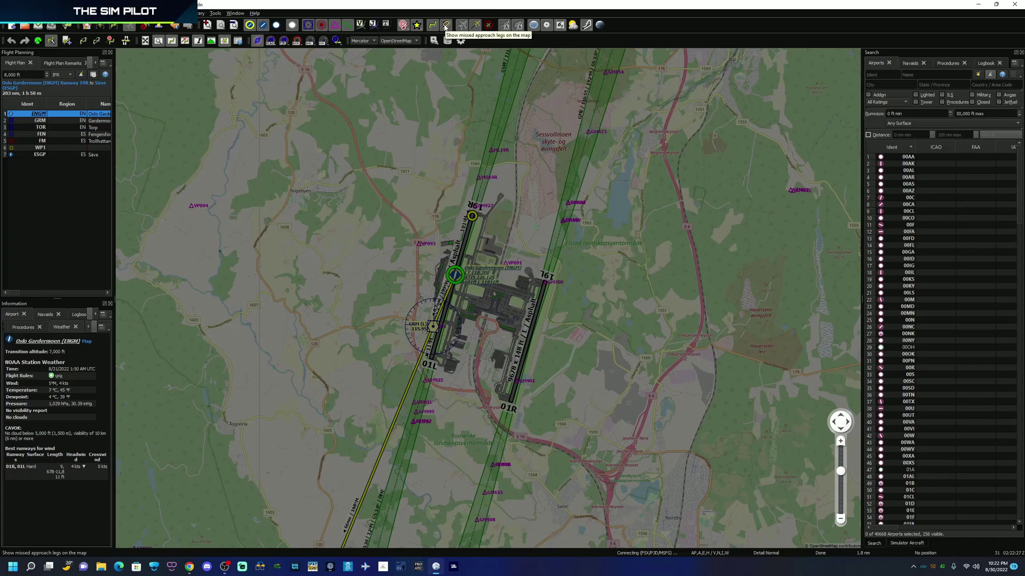
# Enable missed-approach legs on the map and centre it on destination Säve (ESGP) from the route.
pyautogui.click(446, 25)
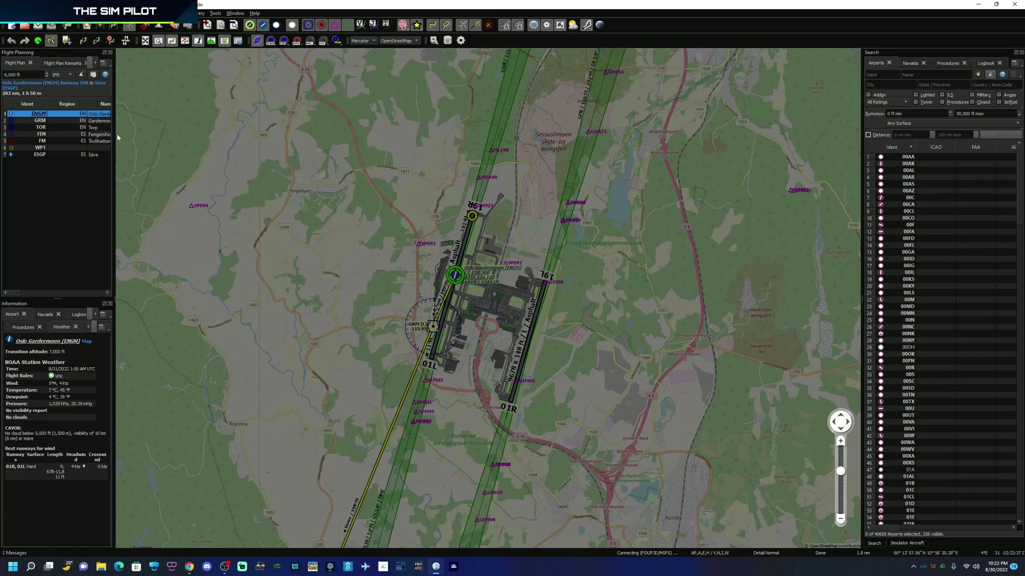
pyautogui.click(38, 155)
pyautogui.doubleClick(37, 154)
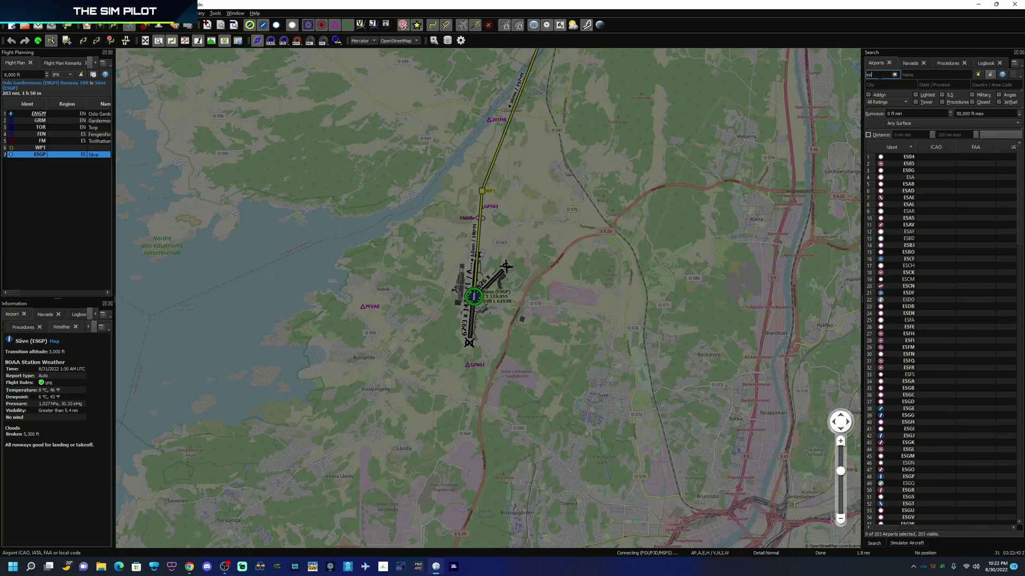
pyautogui.write('esp')
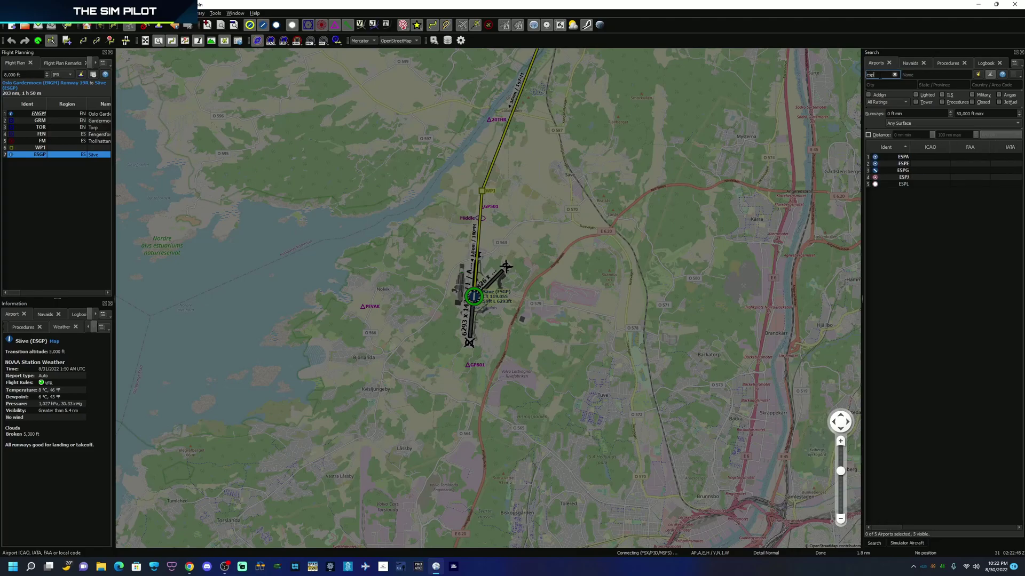
# Correct the airport Ident filter to ESGP and bring up the context menu on the Säve result.
pyautogui.press('BackSpace')
pyautogui.write('g')
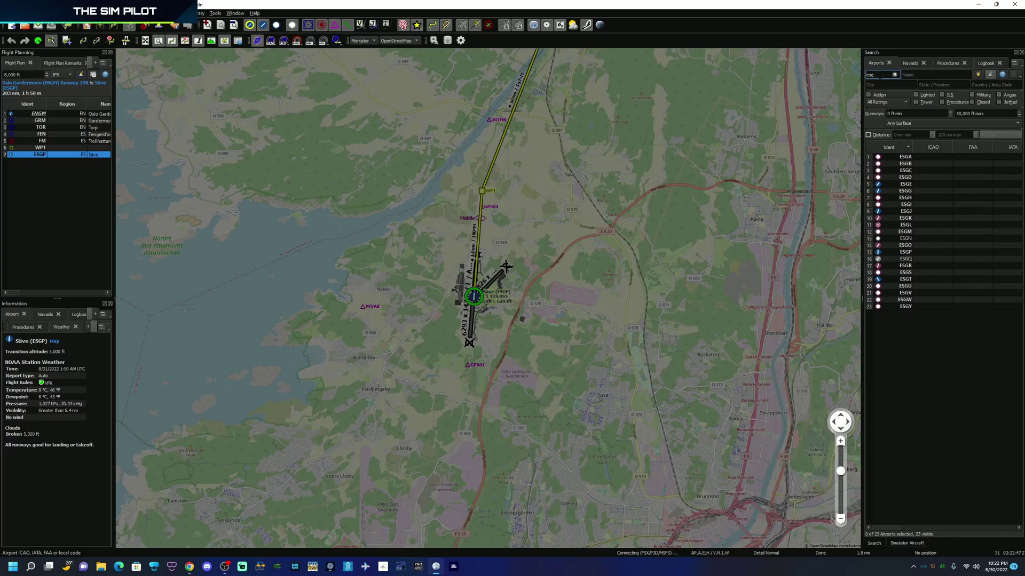
pyautogui.write('p')
pyautogui.rightClick(892, 157)
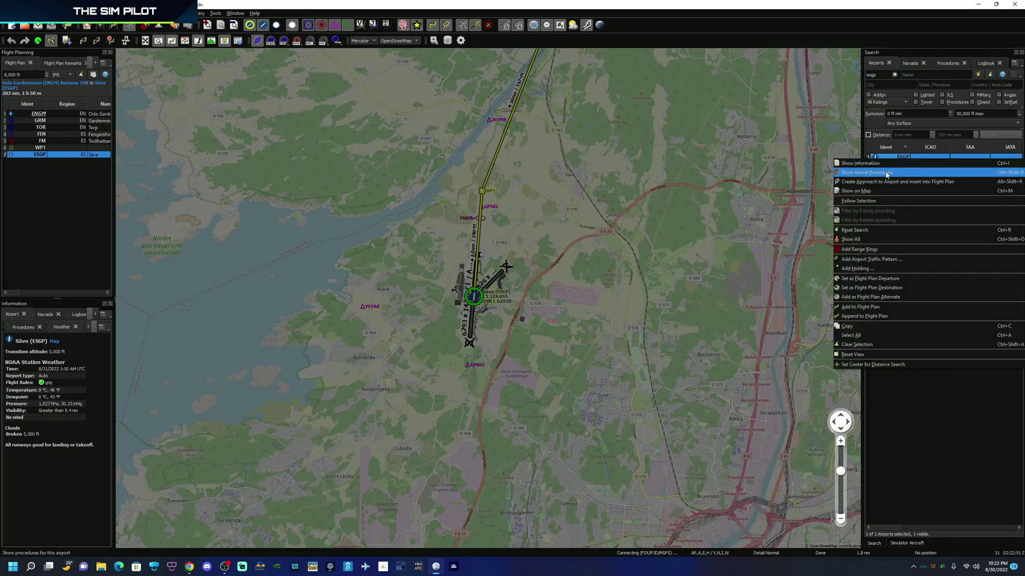
# Show ESGP procedures, expand approach GP404 and transition GP401, and preview it with its hold on the map.
pyautogui.click(886, 173)
pyautogui.click(871, 110)
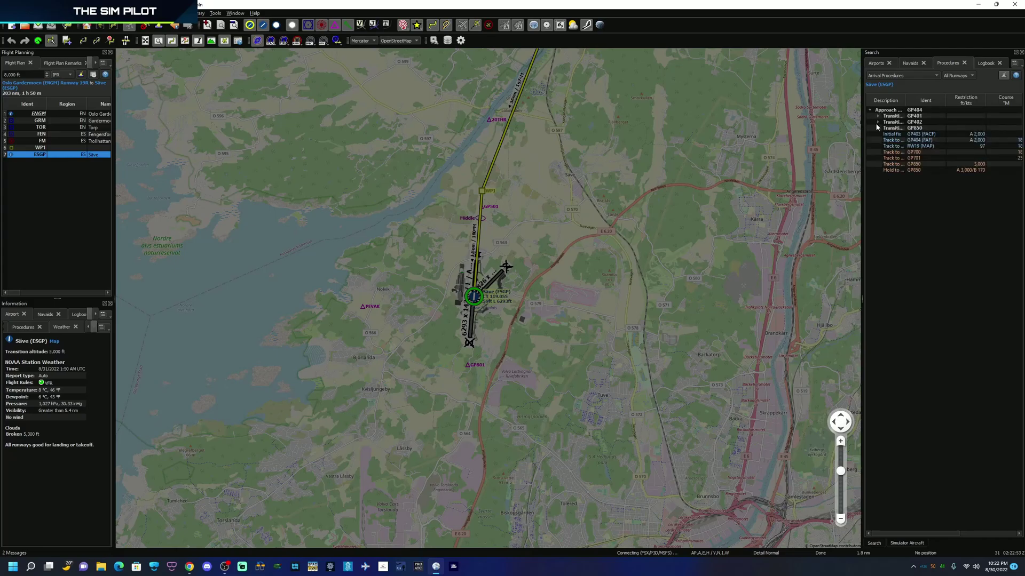
pyautogui.click(877, 116)
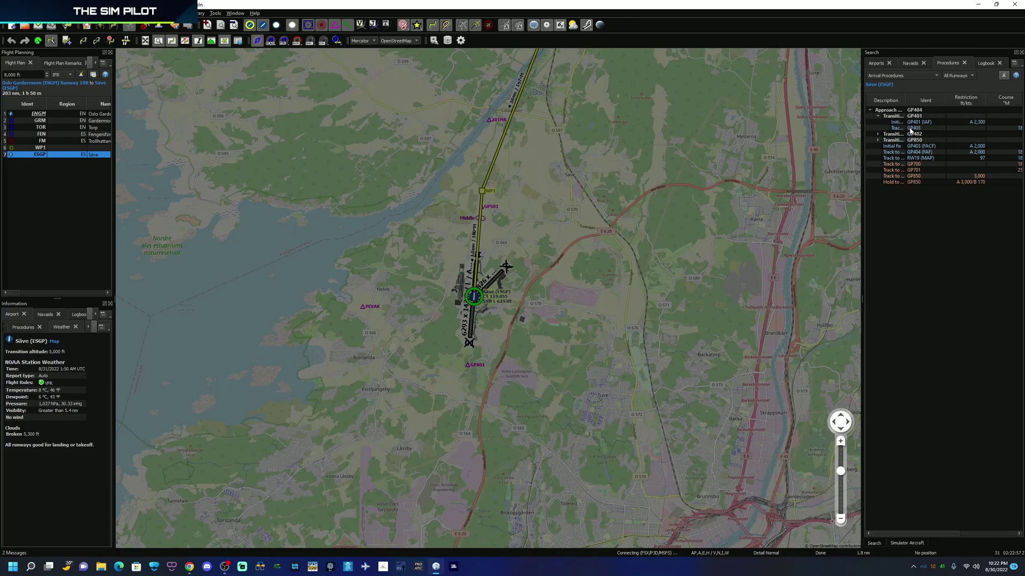
pyautogui.click(940, 122)
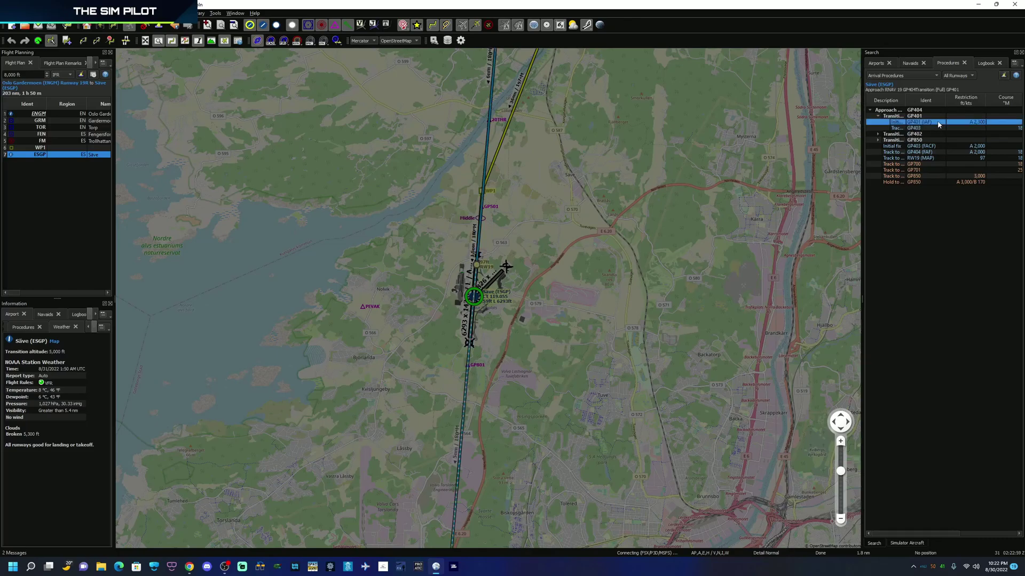
pyautogui.moveTo(592, 408)
pyautogui.mouseDown()
pyautogui.moveTo(567, 208)
pyautogui.moveTo(522, 331)
pyautogui.moveTo(524, 260)
pyautogui.mouseUp()
pyautogui.scroll(-4, 568, 208)
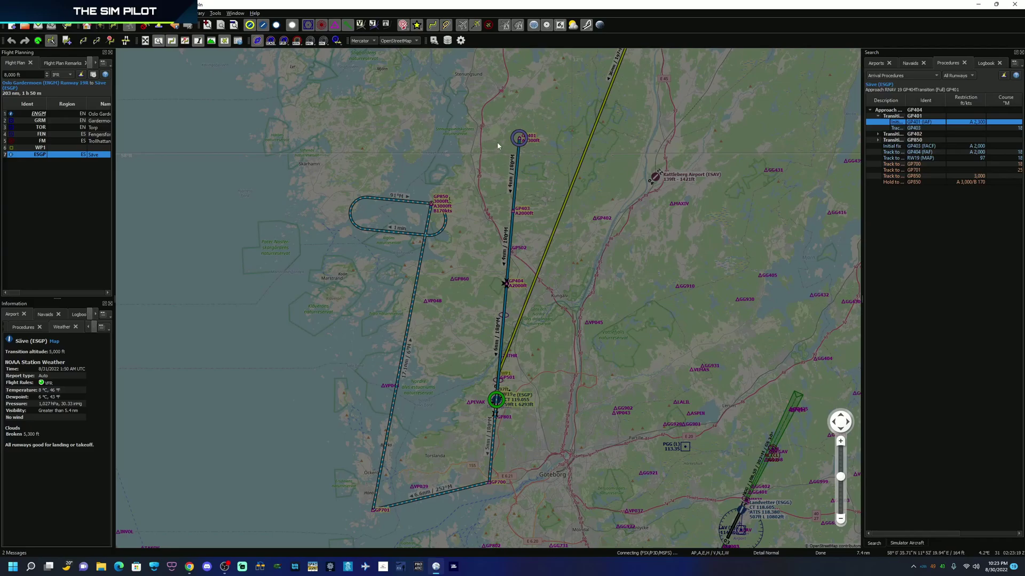
# Insert the RNAV 19 approach via GP401 into the flight plan and add GP401 as a route waypoint.
pyautogui.rightClick(916, 124)
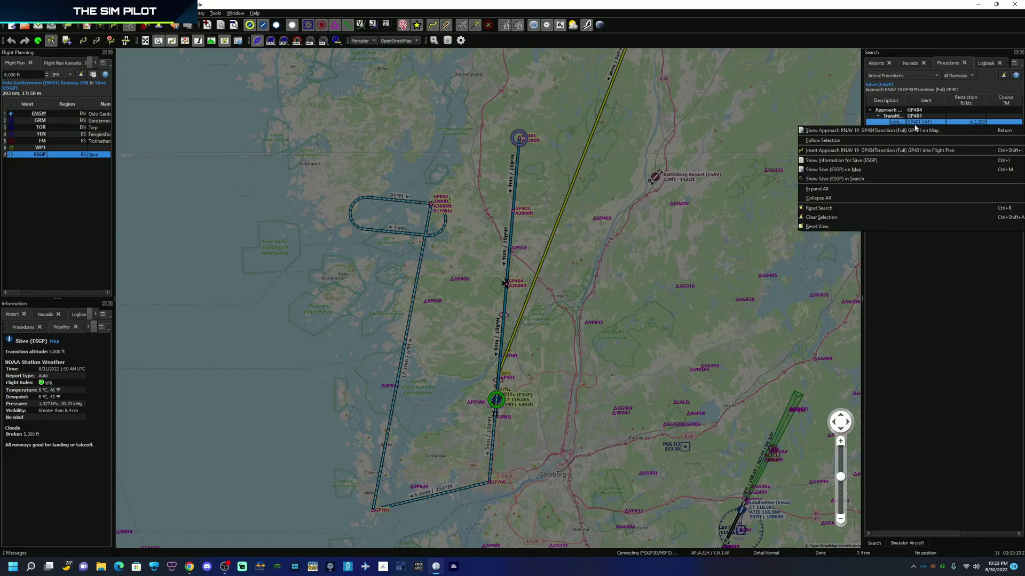
pyautogui.click(855, 151)
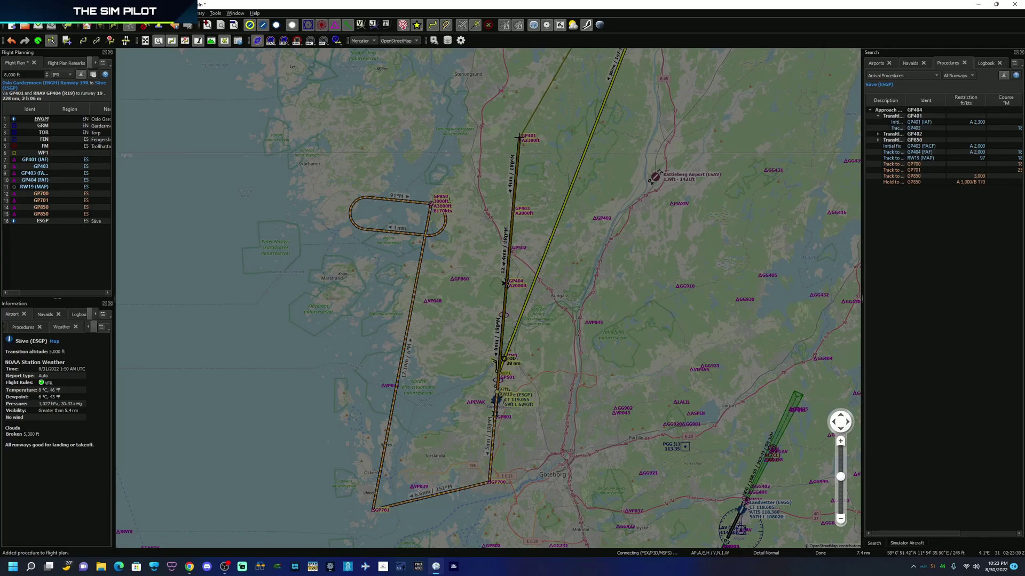
pyautogui.click(520, 138)
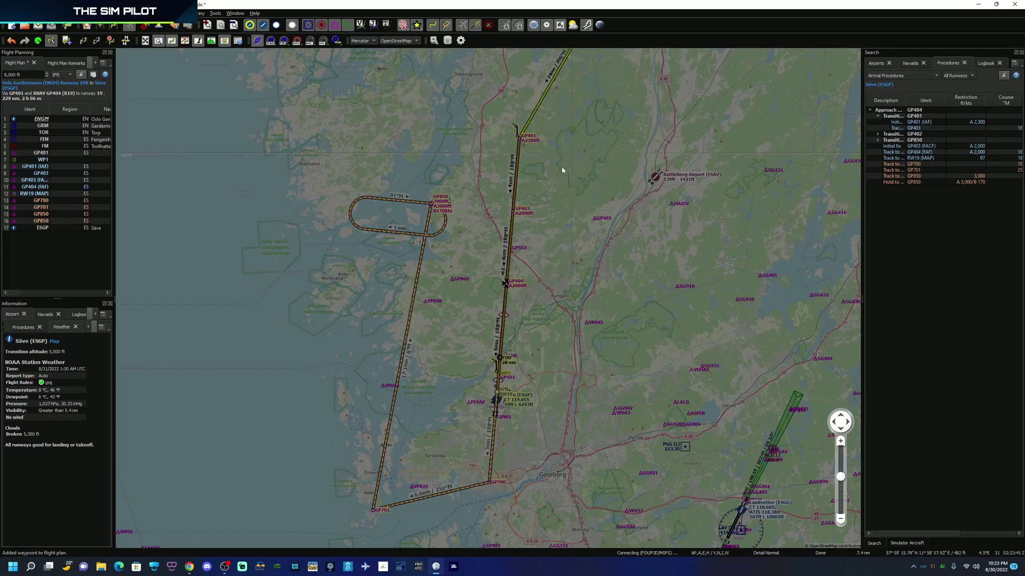
pyautogui.moveTo(589, 199); pyautogui.dragTo(567, 290)
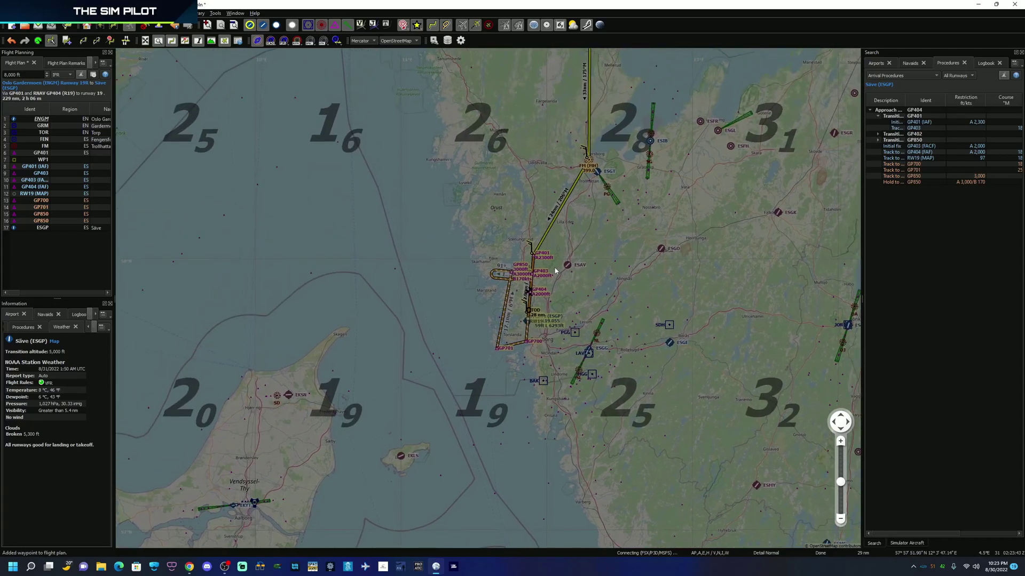